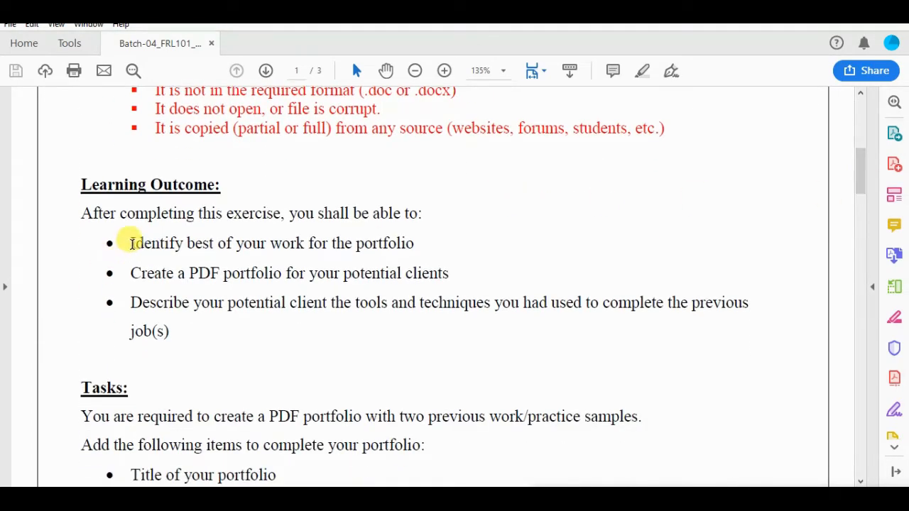
Step: Read the learning outcomes and the required portfolio items in the assignment brief, highlighting the key lines
{"action": "left_click_drag", "start_coordinate": [129, 242], "coordinate": [395, 245]}
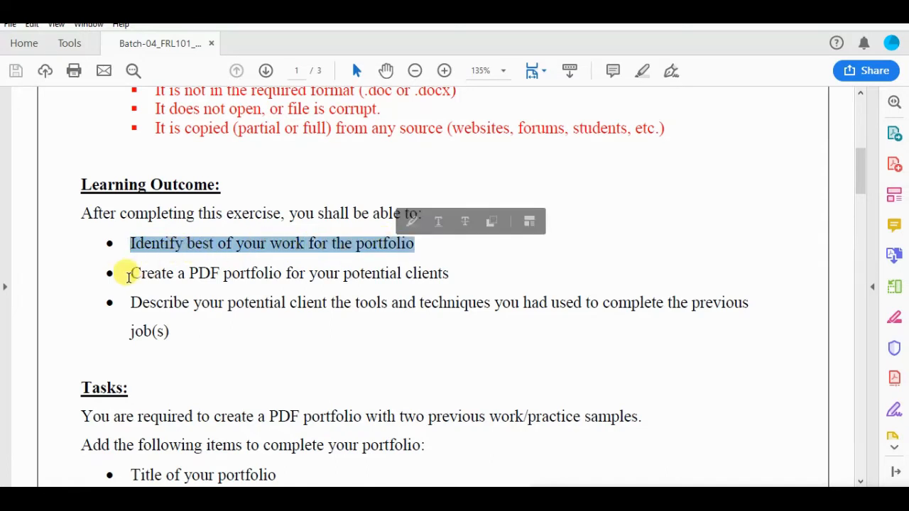
{"action": "left_click_drag", "start_coordinate": [129, 274], "coordinate": [445, 274]}
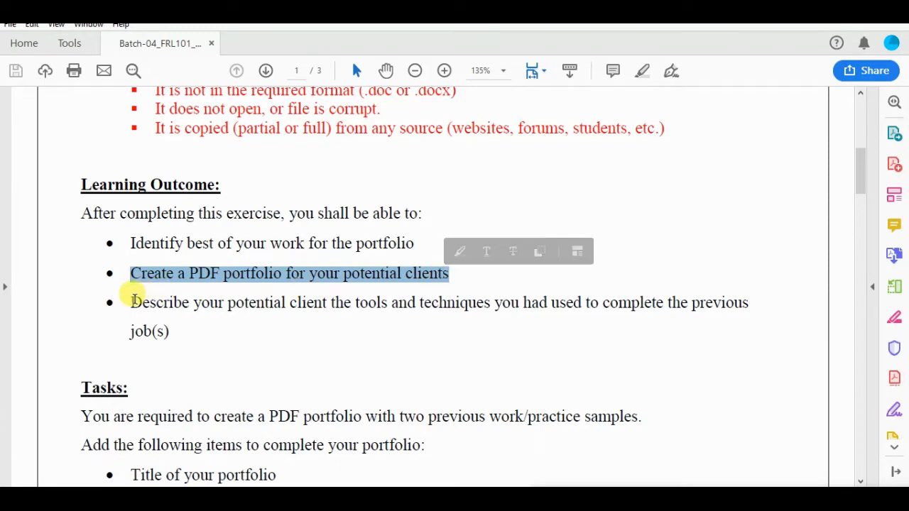
{"action": "left_click_drag", "start_coordinate": [133, 294], "coordinate": [275, 339]}
{"action": "left_click", "coordinate": [275, 339]}
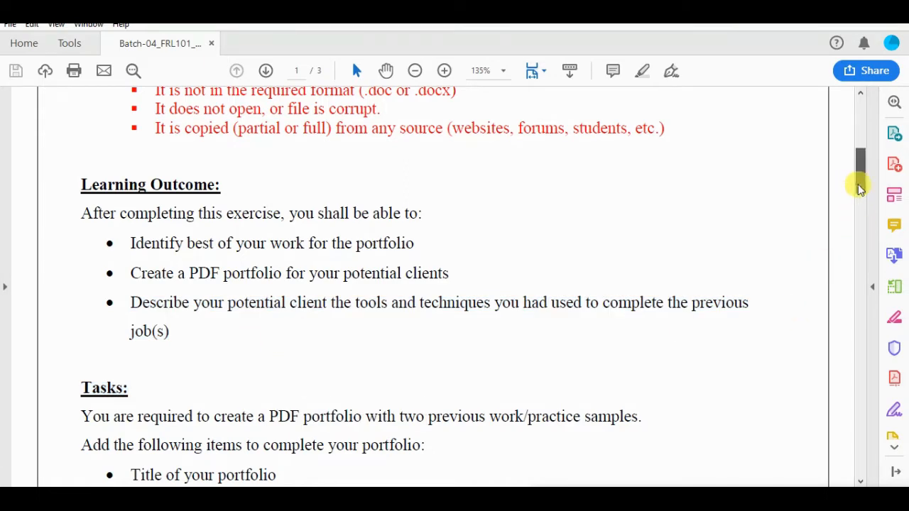
{"action": "left_click_drag", "start_coordinate": [860, 187], "coordinate": [859, 209]}
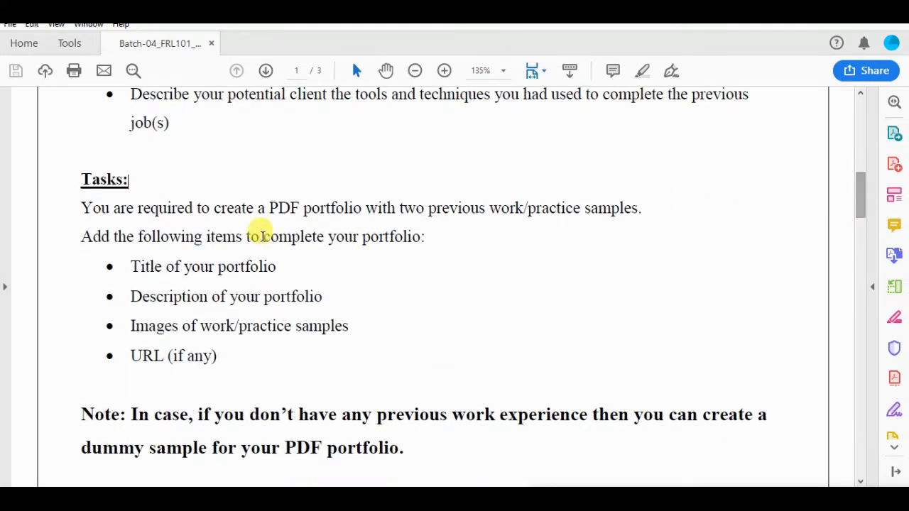
{"action": "left_click_drag", "start_coordinate": [84, 207], "coordinate": [641, 207]}
{"action": "left_click", "coordinate": [666, 213]}
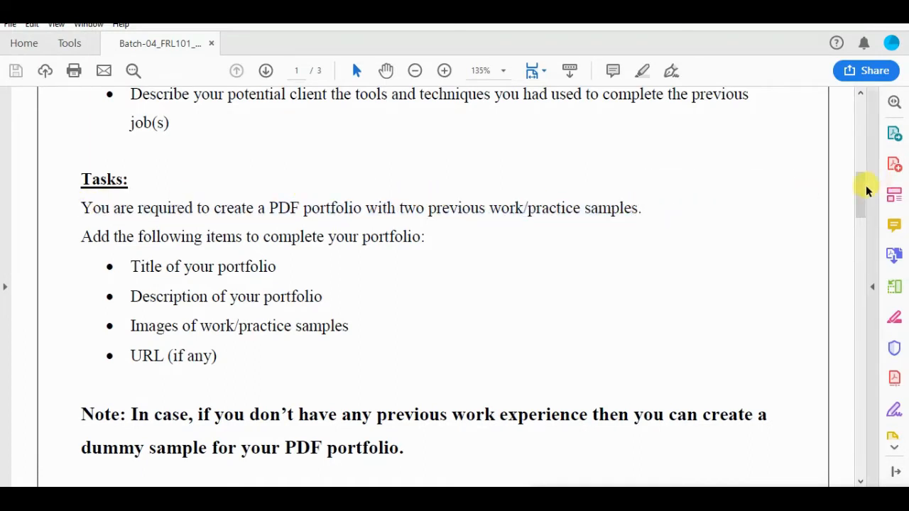
{"action": "scroll", "coordinate": [862, 198], "scroll_direction": "down", "scroll_amount": 3}
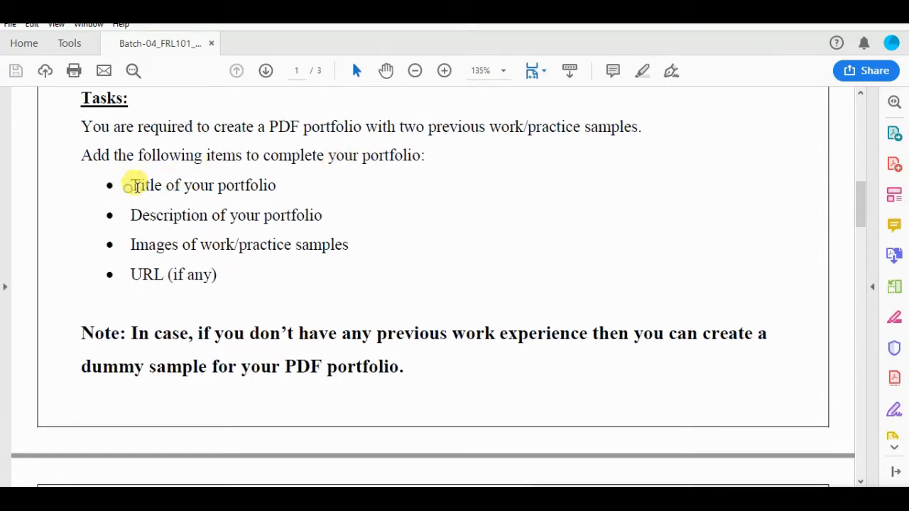
{"action": "left_click_drag", "start_coordinate": [130, 185], "coordinate": [274, 186]}
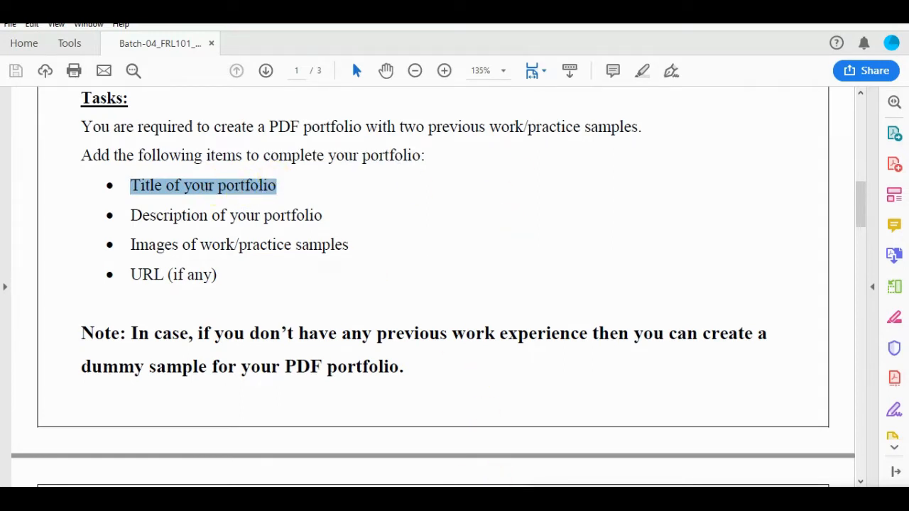
Step: Switch to the blank Word document and write the heading "Write The Title of your portfolio" at font size 20
{"action": "left_click", "coordinate": [502, 498]}
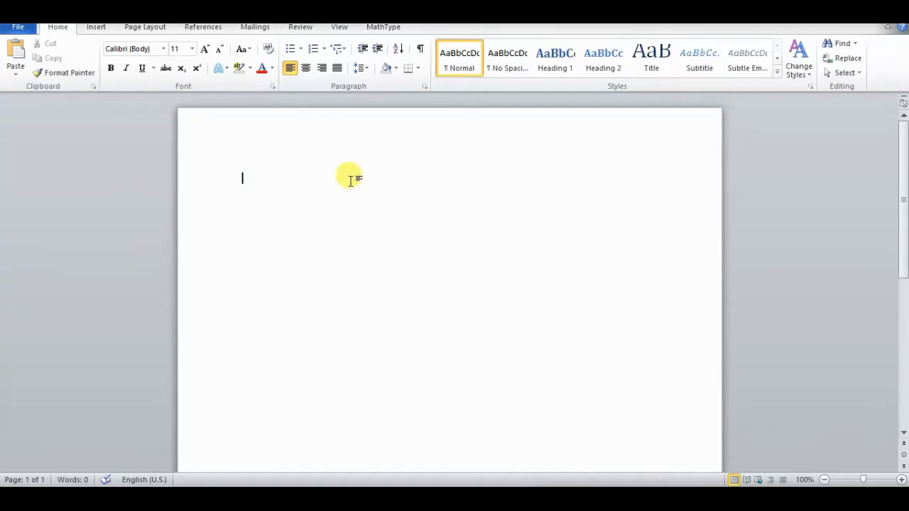
{"action": "left_click", "coordinate": [191, 53]}
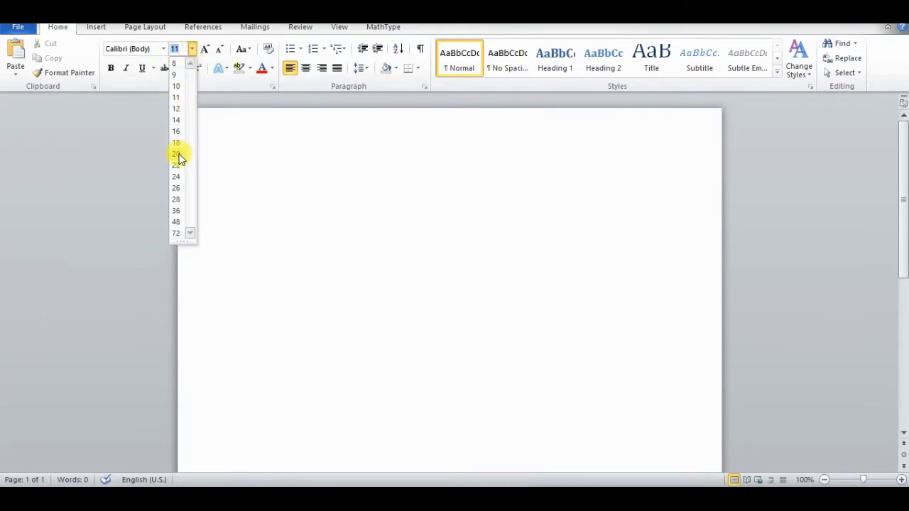
{"action": "left_click", "coordinate": [178, 154]}
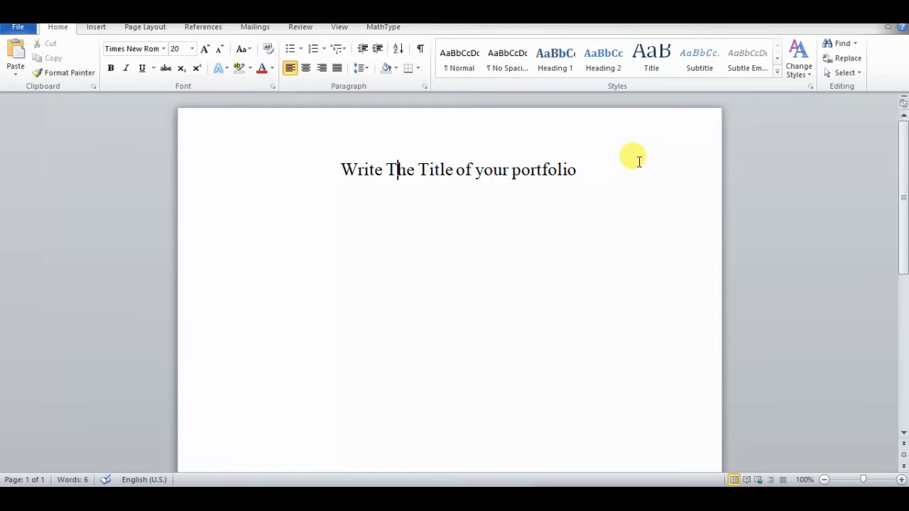
{"action": "left_click", "coordinate": [634, 162]}
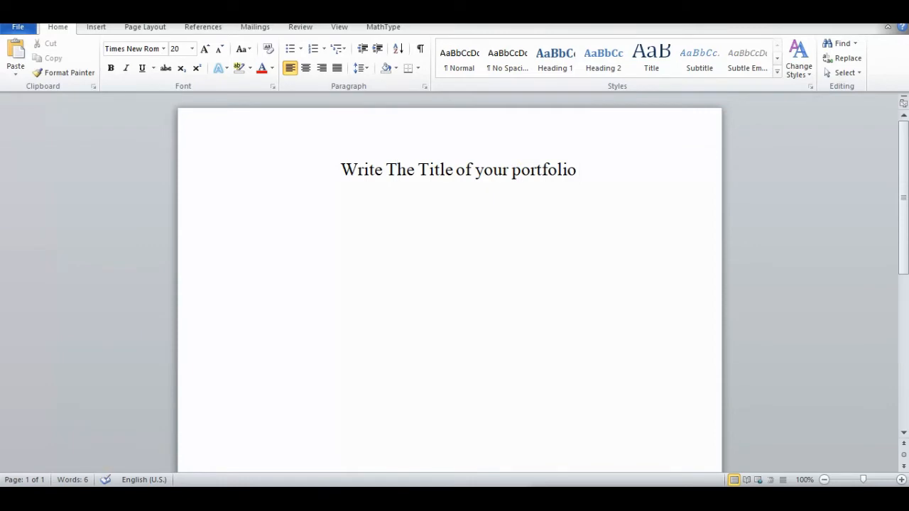
Step: Start a line under the heading reading "You can write any title Like"
{"action": "key", "text": "Return"}
{"action": "type", "text": "You can2"}
{"action": "key", "text": "BackSpace"}
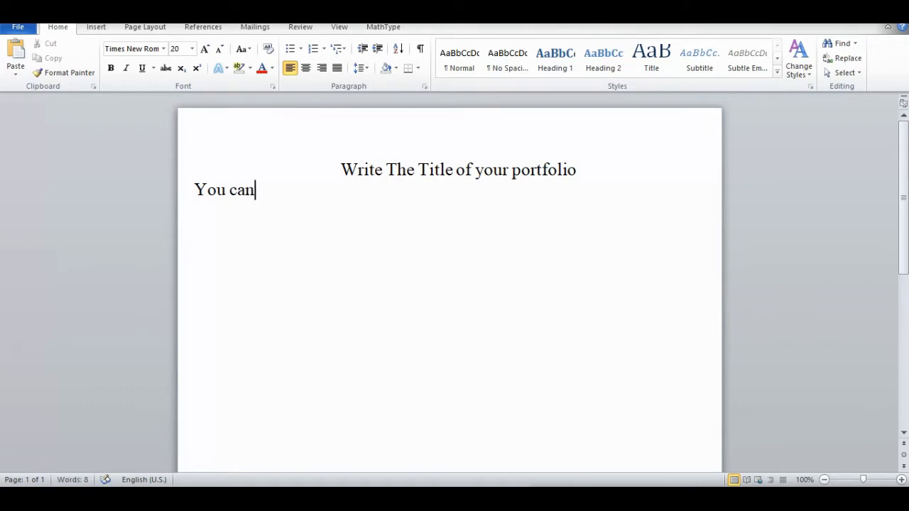
{"action": "type", "text": "write"}
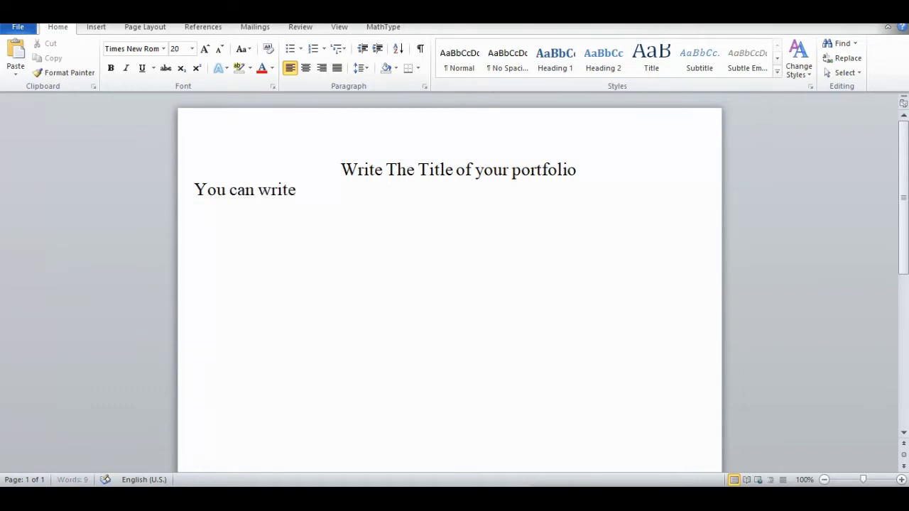
{"action": "type", "text": " an2"}
{"action": "key", "text": "BackSpace"}
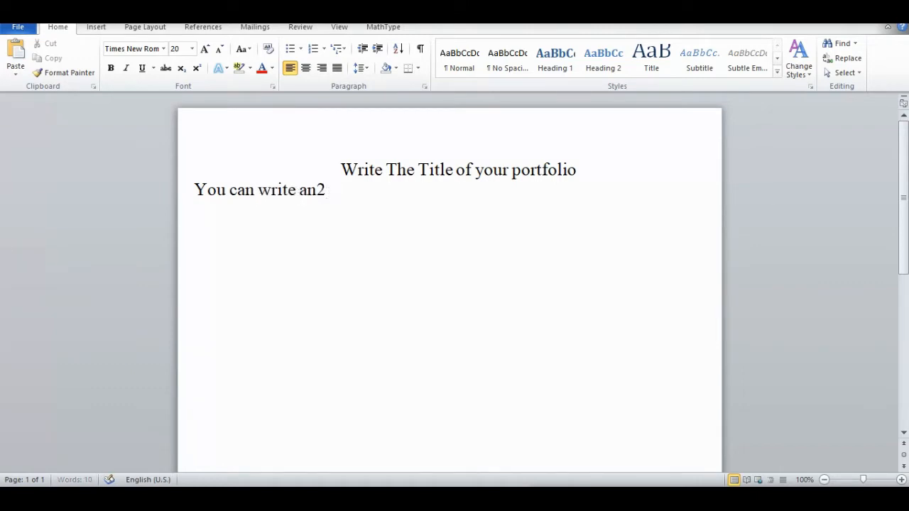
{"action": "type", "text": "y title"}
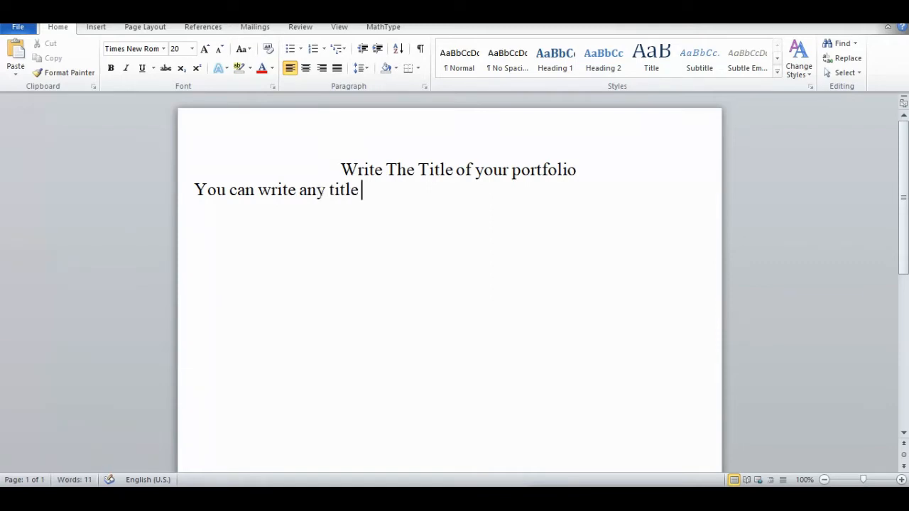
{"action": "type", "text": " Like"}
Step: Insert a blank line below the heading and complete the sentence underneath with "Graphic Designer ETC"
{"action": "left_click", "coordinate": [643, 152]}
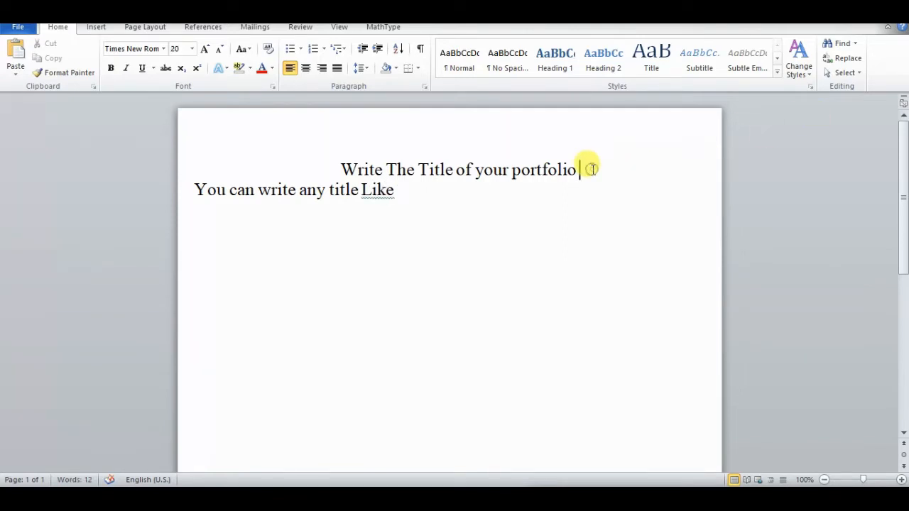
{"action": "key", "text": "Return"}
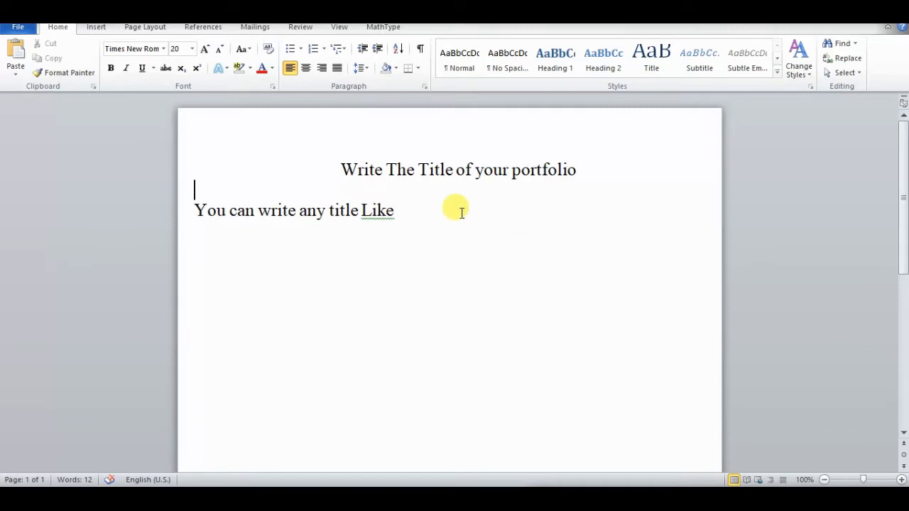
{"action": "left_click", "coordinate": [460, 210]}
{"action": "type", "text": "Graphic"}
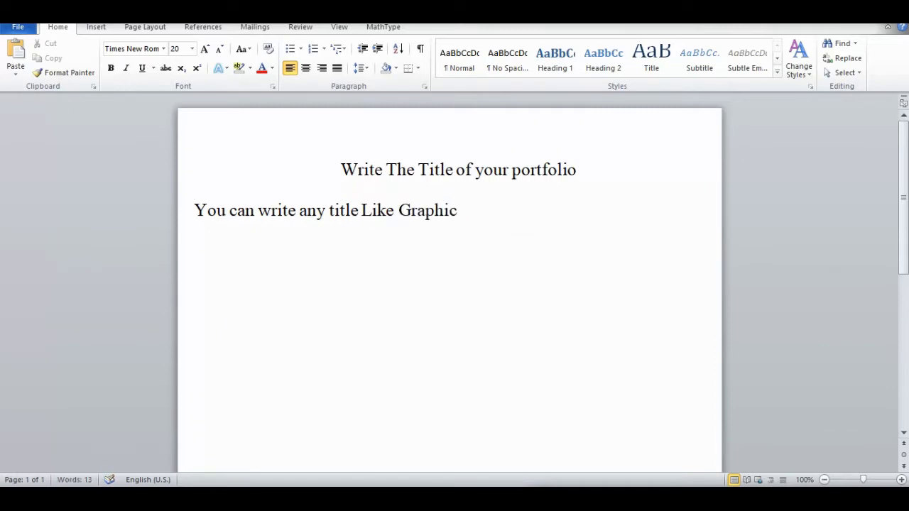
{"action": "type", "text": " Designer"}
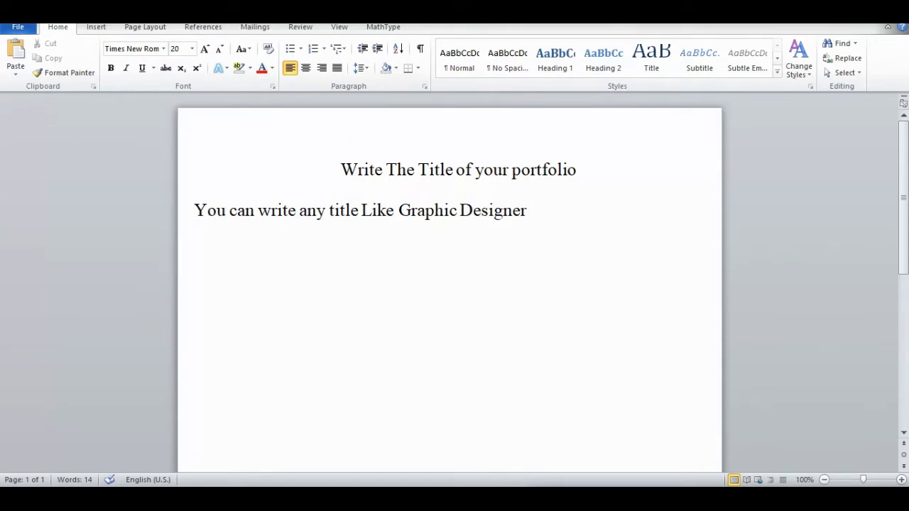
{"action": "type", "text": "ETC"}
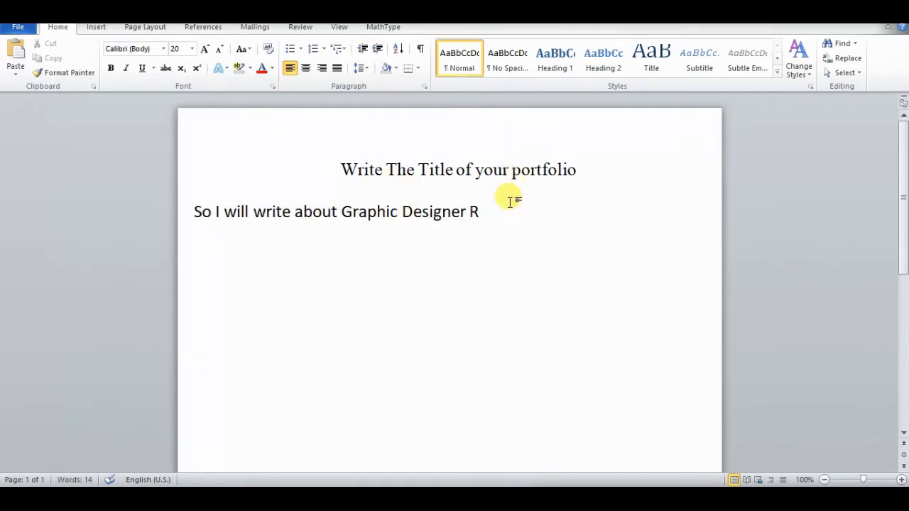
Step: Remove the stray "R" after "Graphic Designer" and add a new line below reading "Graphic Designer" in red text
{"action": "key", "text": "BackSpace"}
{"action": "key", "text": "Return"}
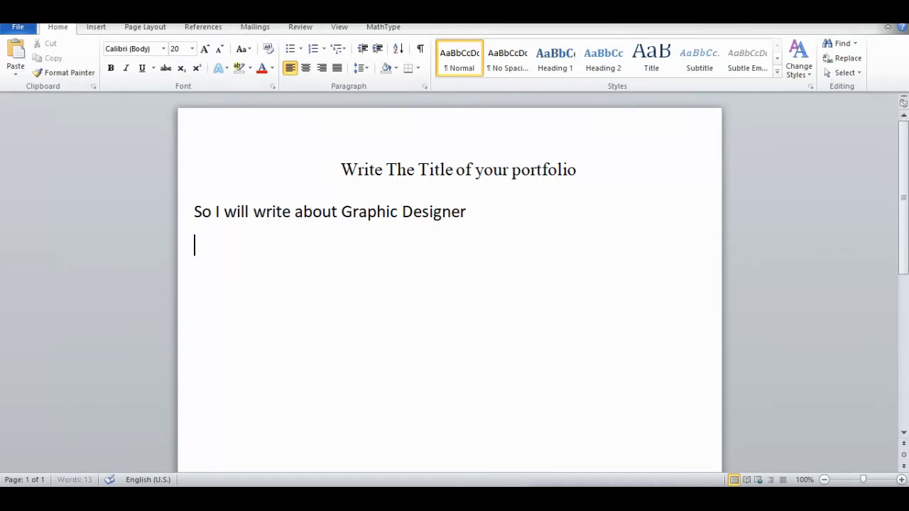
{"action": "left_click", "coordinate": [269, 71]}
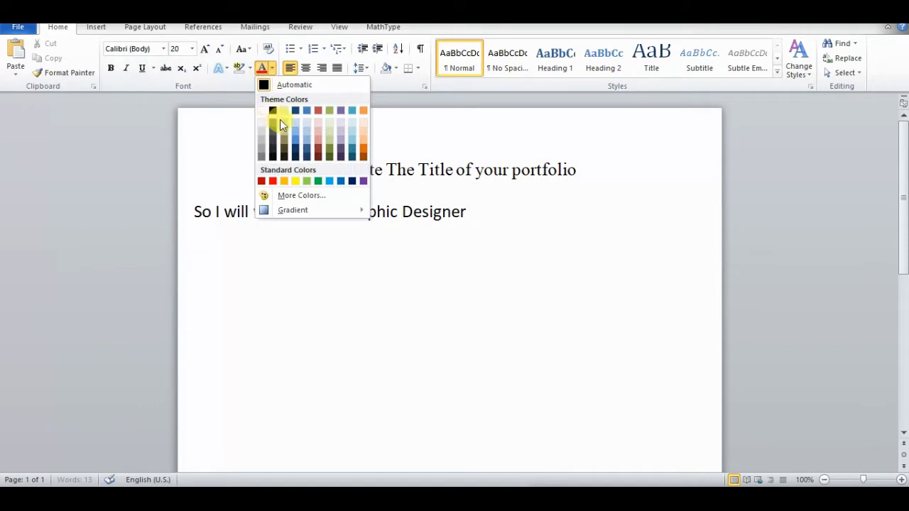
{"action": "left_click", "coordinate": [272, 181]}
{"action": "type", "text": "Gra"}
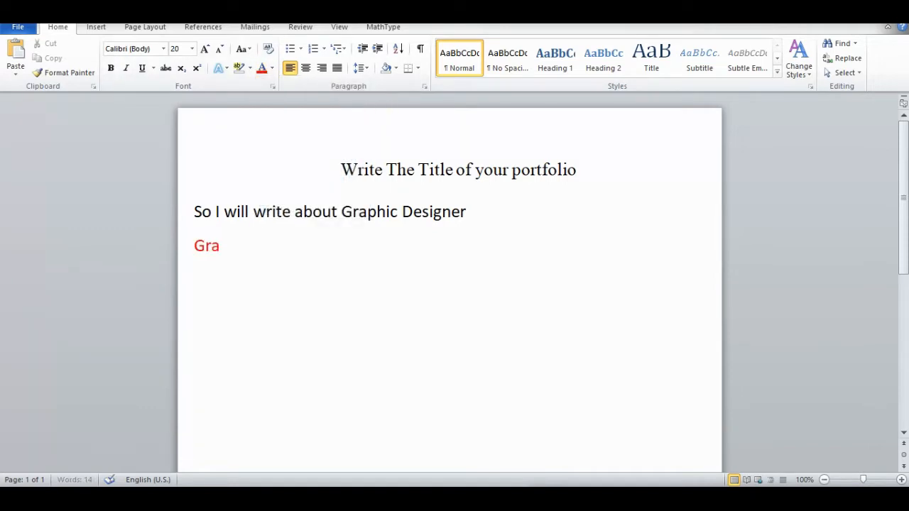
{"action": "type", "text": "phic Dezs"}
{"action": "key", "text": "BackSpace"}
{"action": "key", "text": "BackSpace"}
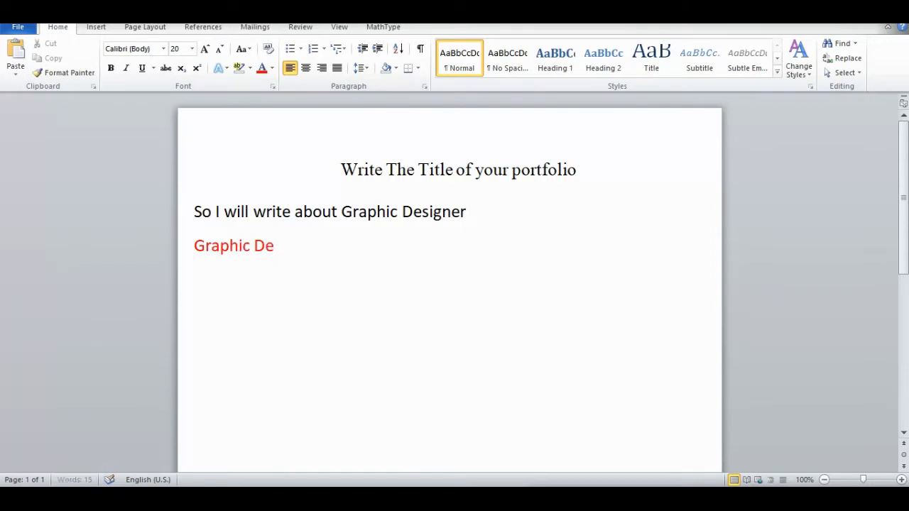
{"action": "type", "text": "signer"}
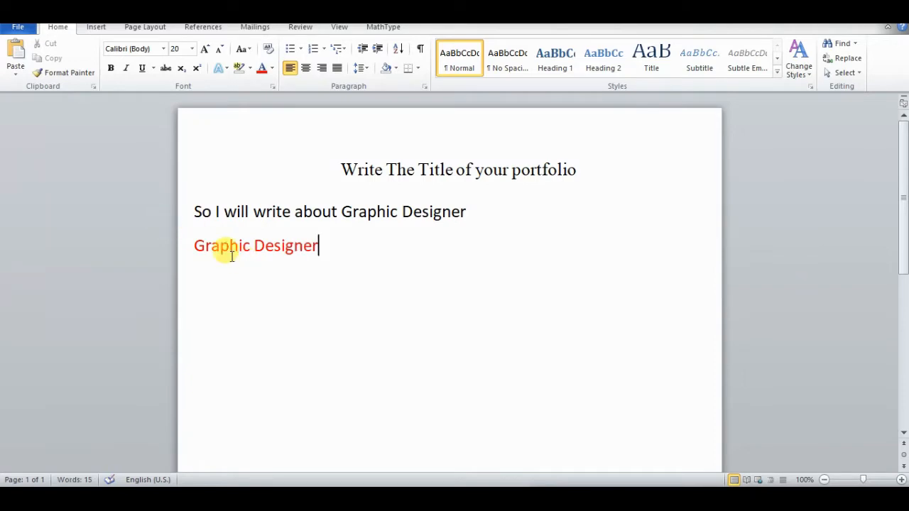
Step: Format the red "Graphic Designer" line as bold, font size 26 and centered
{"action": "left_click_drag", "start_coordinate": [199, 244], "coordinate": [304, 241]}
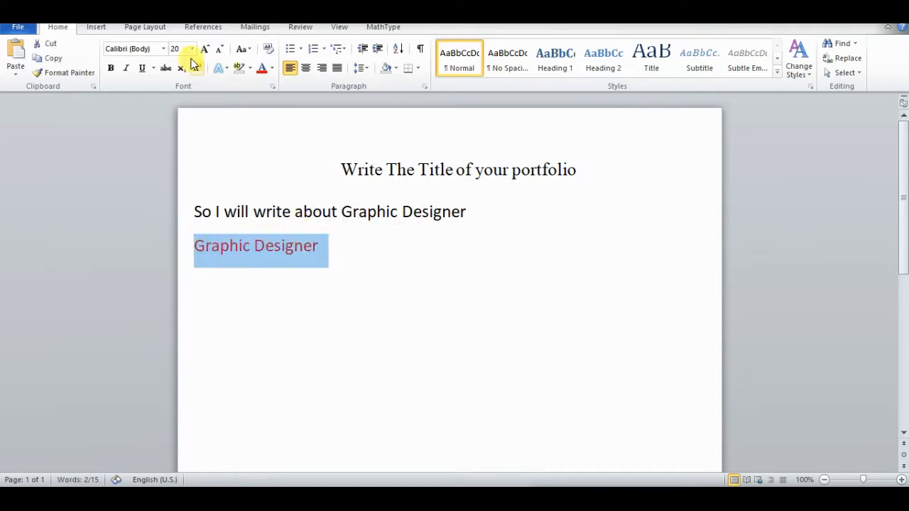
{"action": "left_click", "coordinate": [111, 68]}
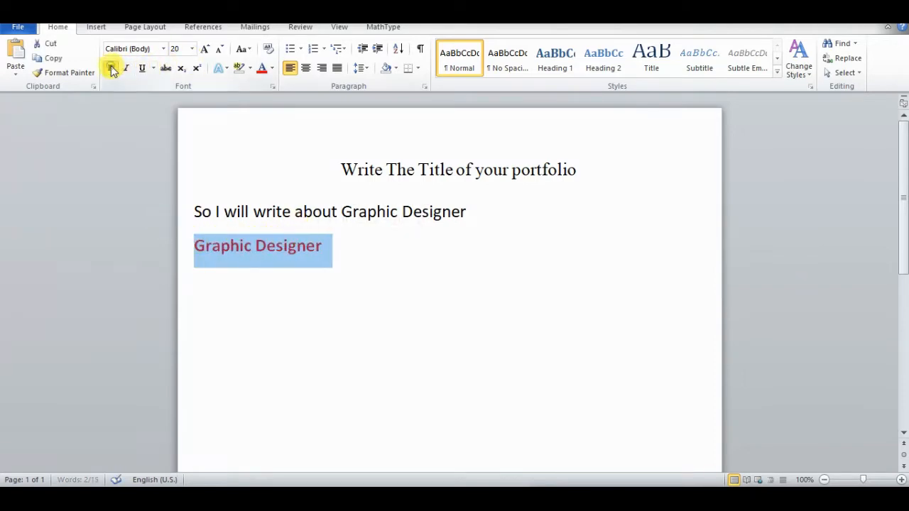
{"action": "left_click", "coordinate": [192, 48]}
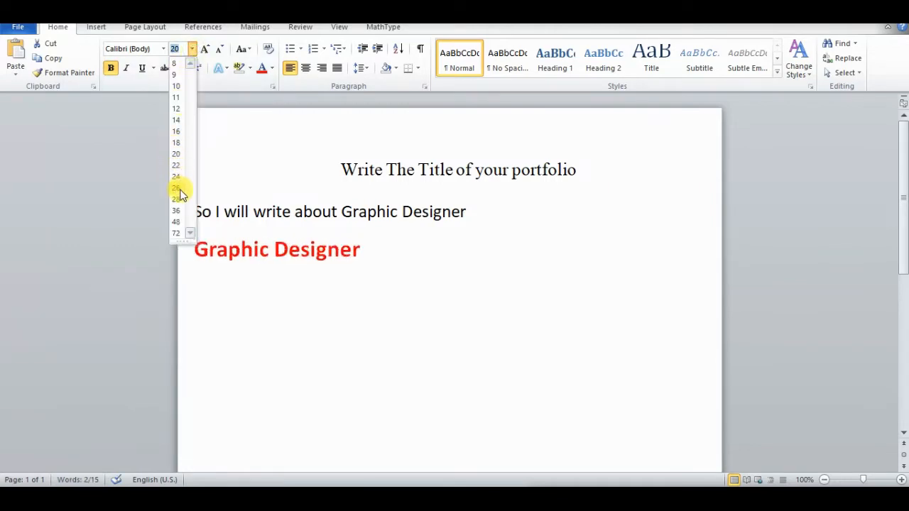
{"action": "left_click", "coordinate": [176, 189]}
{"action": "left_click", "coordinate": [306, 68]}
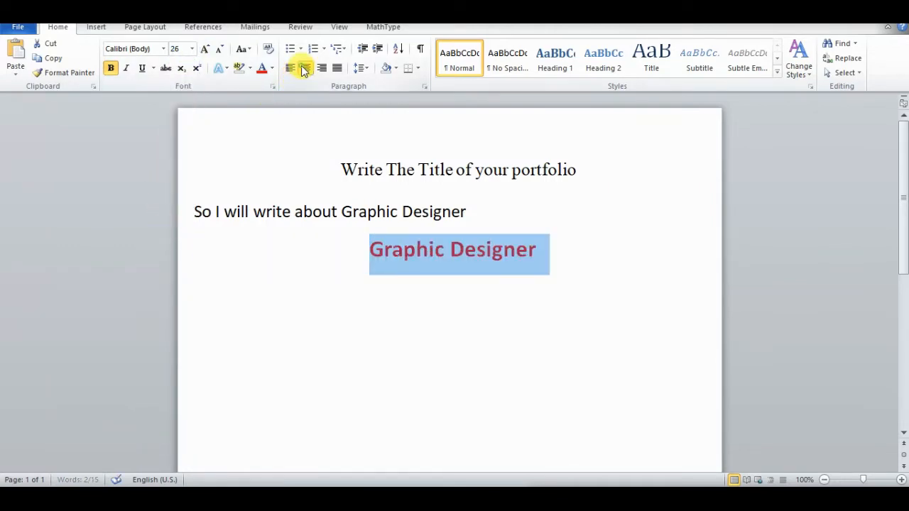
Step: Delete the sentence "So I will write about Graphic Designer" above the red title
{"action": "left_click_drag", "start_coordinate": [471, 208], "coordinate": [198, 219]}
{"action": "key", "text": "BackSpace"}
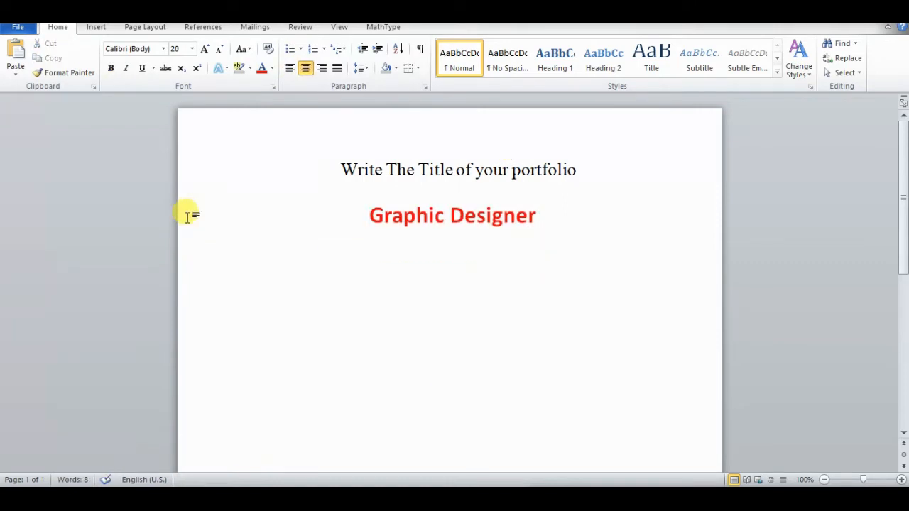
Step: Add a new line below the red "Graphic Designer" title with black text at font size 16
{"action": "left_click", "coordinate": [544, 224]}
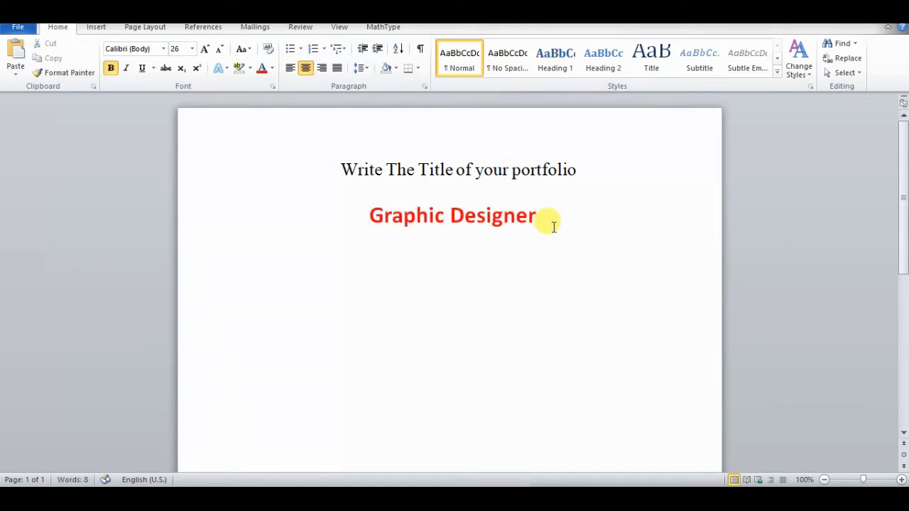
{"action": "key", "text": "Return"}
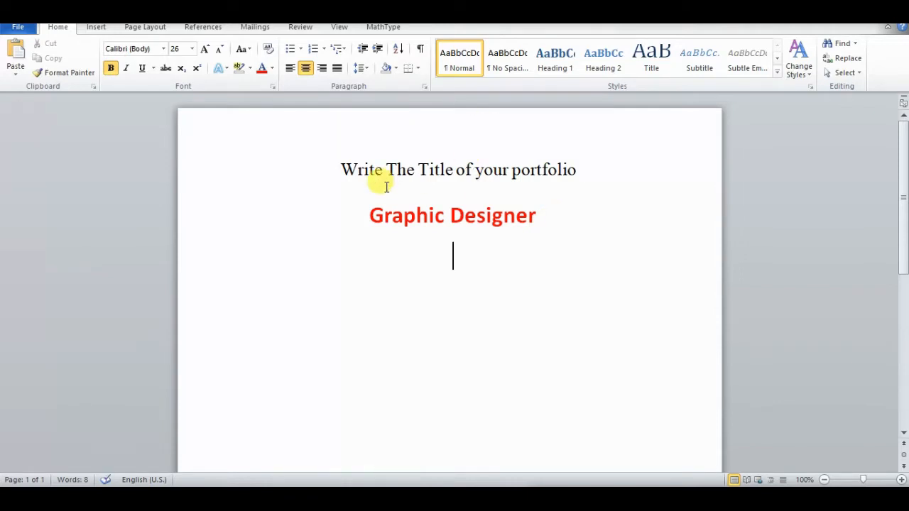
{"action": "type", "text": "Y"}
{"action": "key", "text": "BackSpace"}
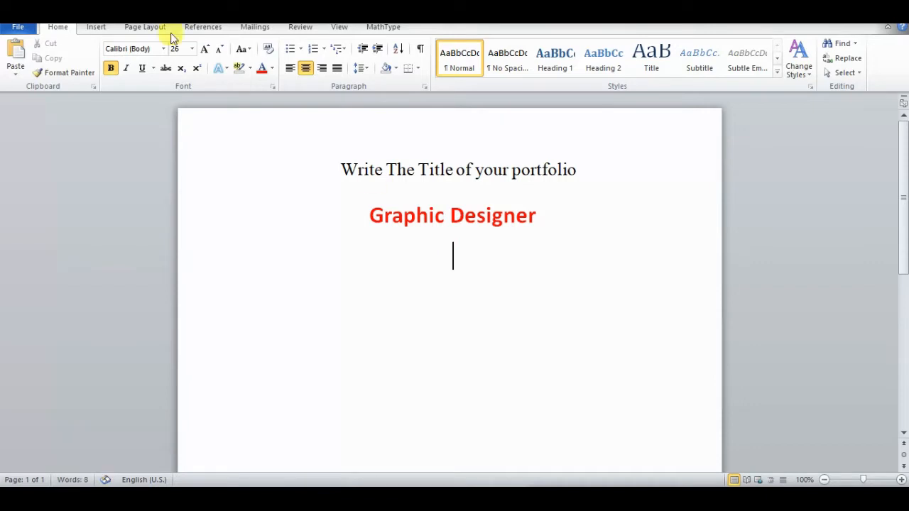
{"action": "left_click", "coordinate": [271, 69]}
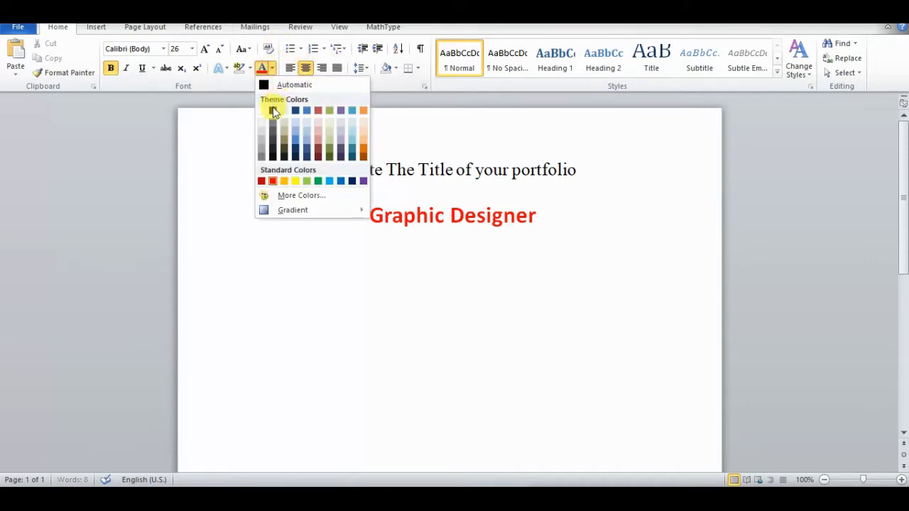
{"action": "left_click", "coordinate": [272, 110]}
{"action": "left_click", "coordinate": [192, 49]}
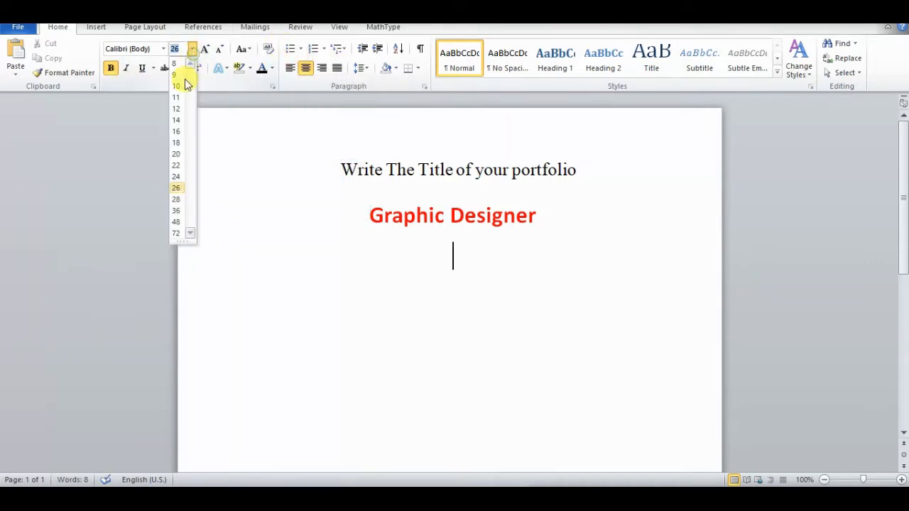
{"action": "left_click", "coordinate": [177, 134]}
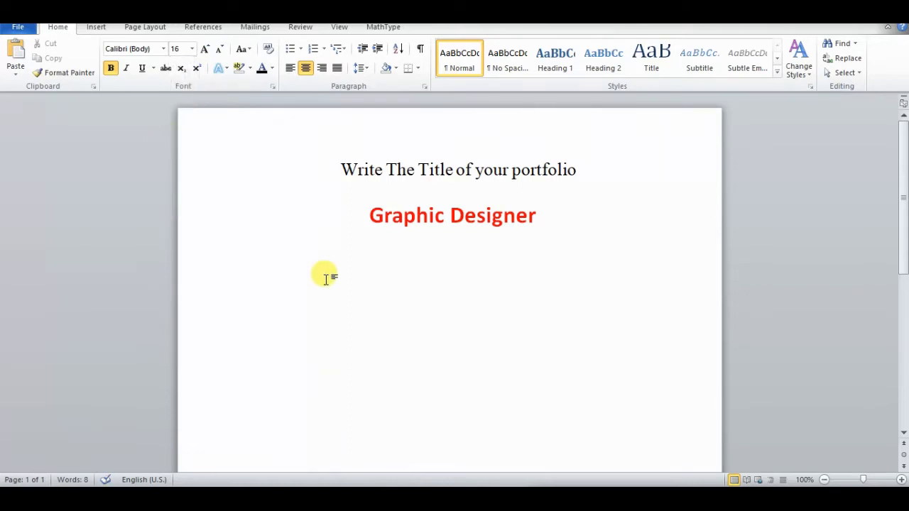
Step: Write "You Can make this page as a title page like" on the line below the red title
{"action": "type", "text": "You "}
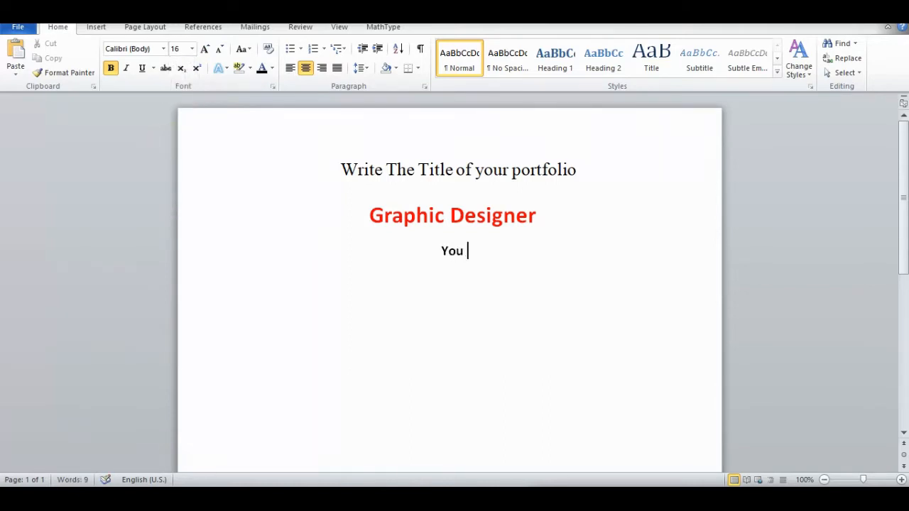
{"action": "type", "text": "Can "}
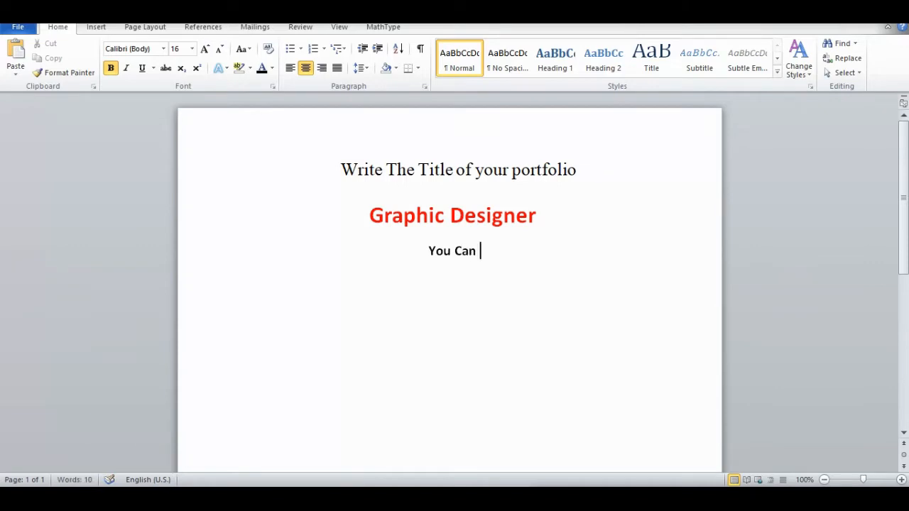
{"action": "type", "text": "W"}
{"action": "key", "text": "BackSpace"}
{"action": "type", "text": "m"}
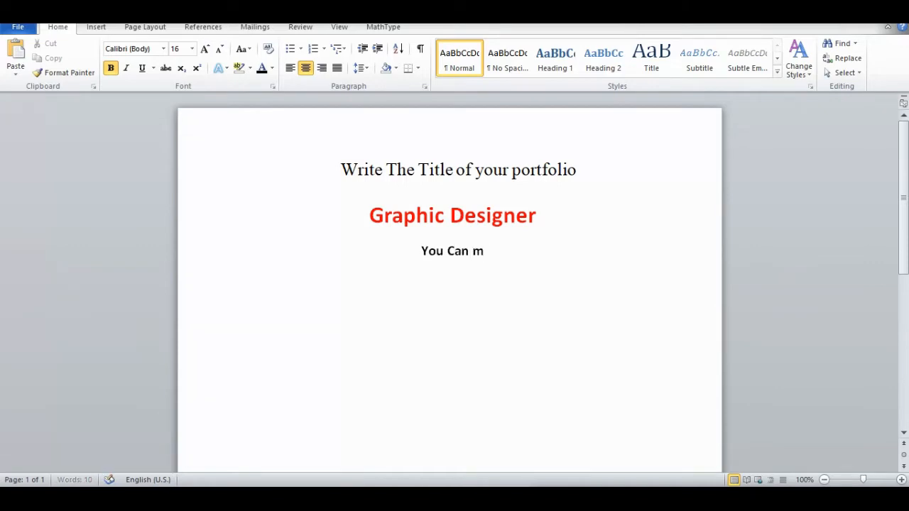
{"action": "type", "text": "ake th"}
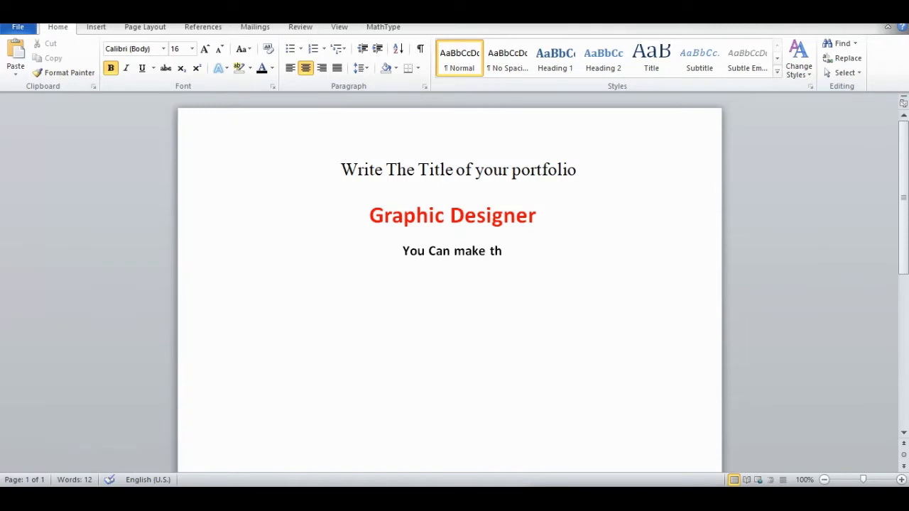
{"action": "type", "text": "is pag"}
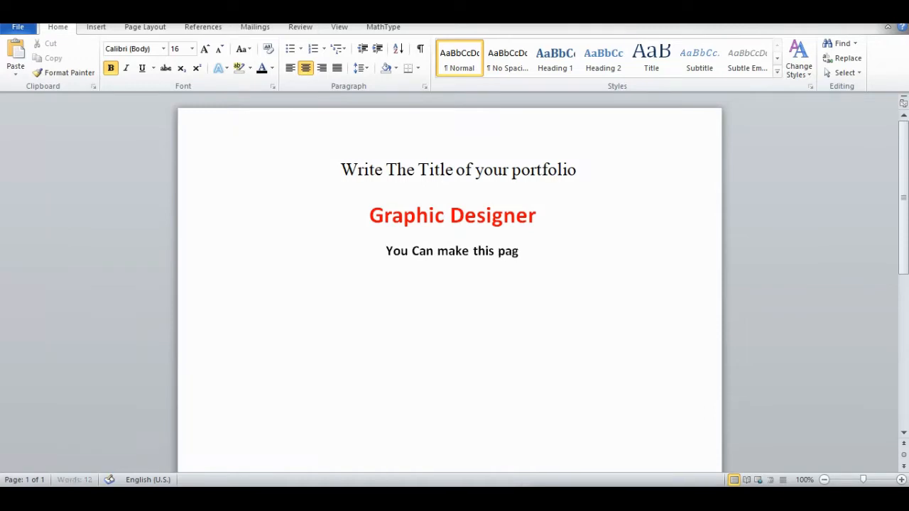
{"action": "type", "text": "e as at"}
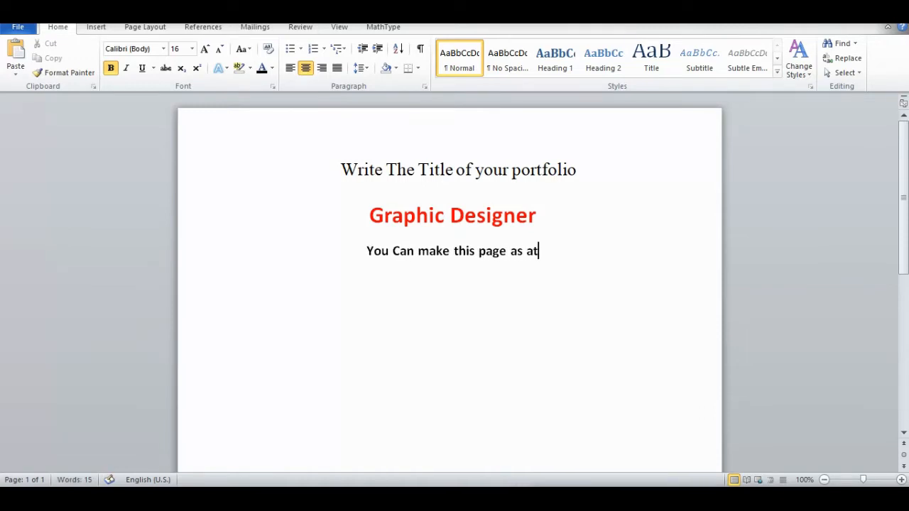
{"action": "type", "text": "i"}
{"action": "key", "text": "BackSpace"}
{"action": "key", "text": "BackSpace"}
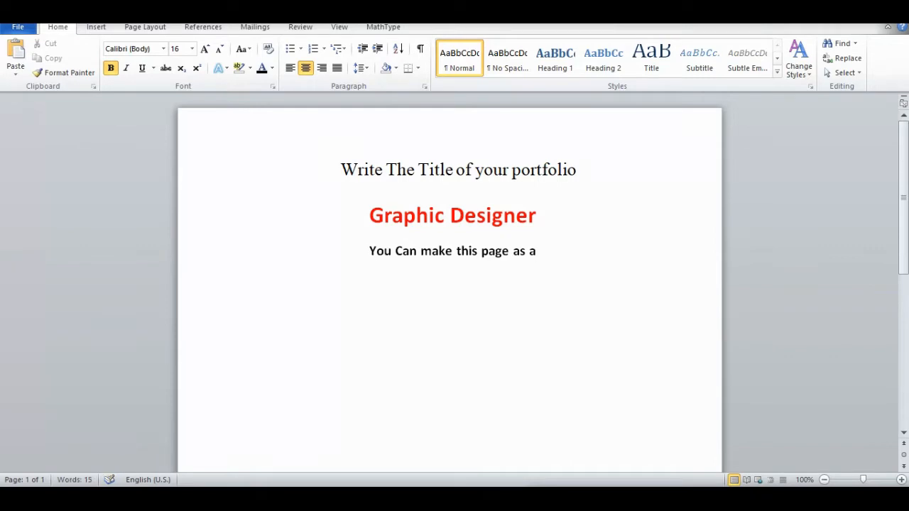
{"action": "type", "text": "ti"}
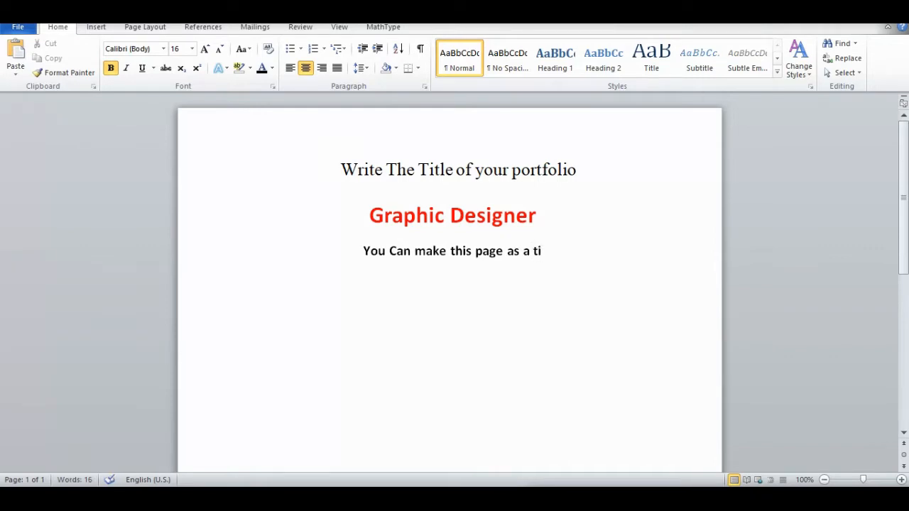
{"action": "type", "text": "tl"}
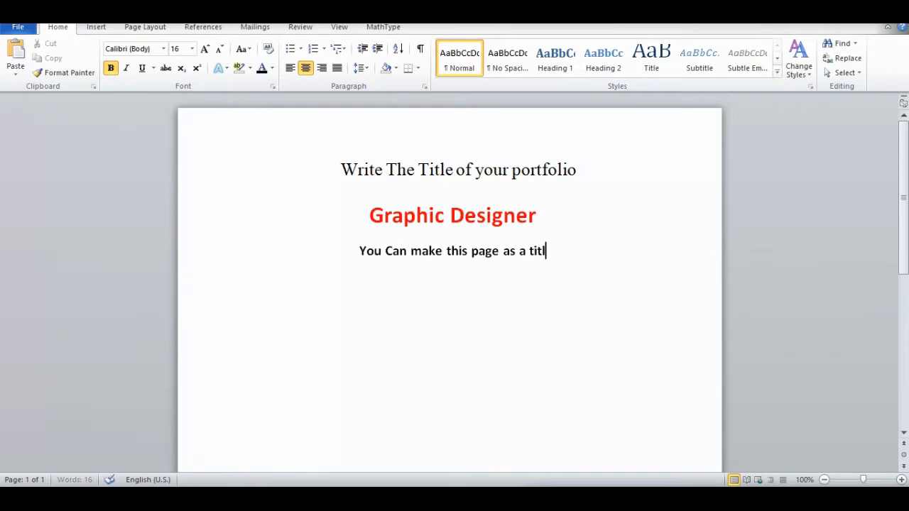
{"action": "type", "text": "e pag"}
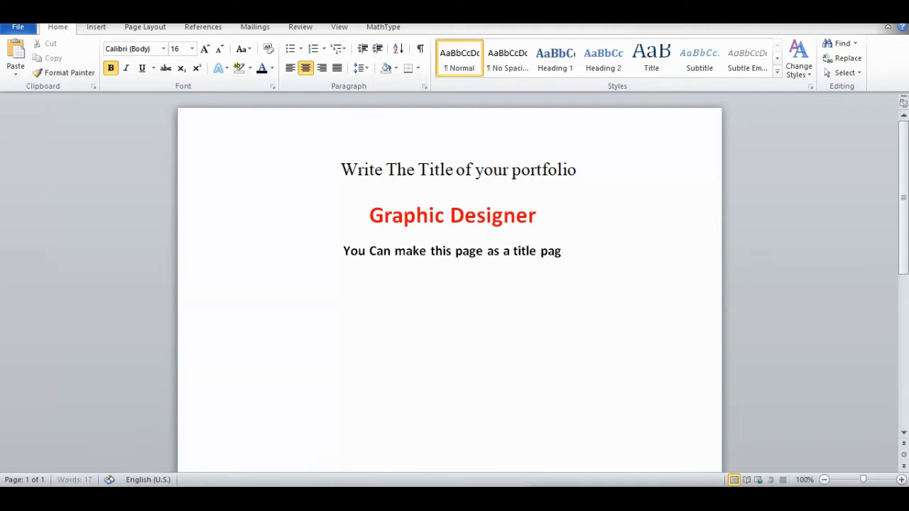
{"action": "type", "text": "e like"}
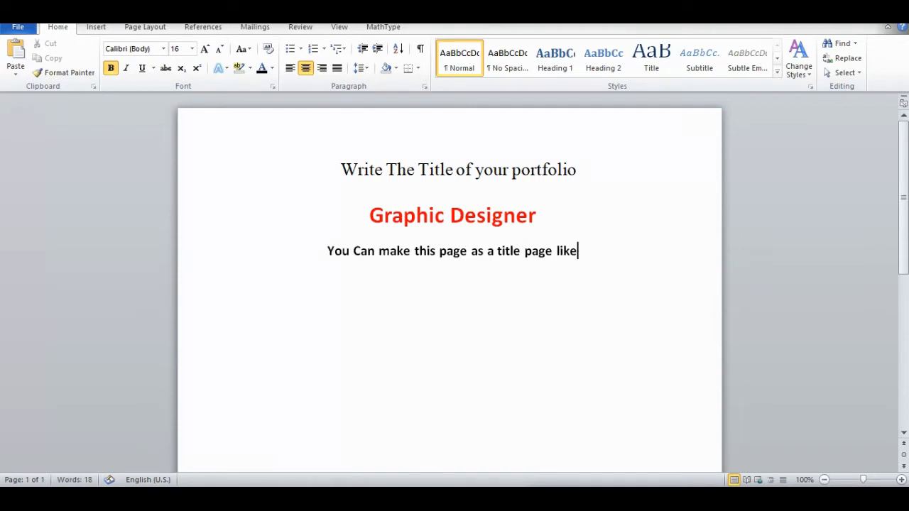
{"action": "scroll", "coordinate": [450, 284], "scroll_direction": "down", "scroll_amount": 5}
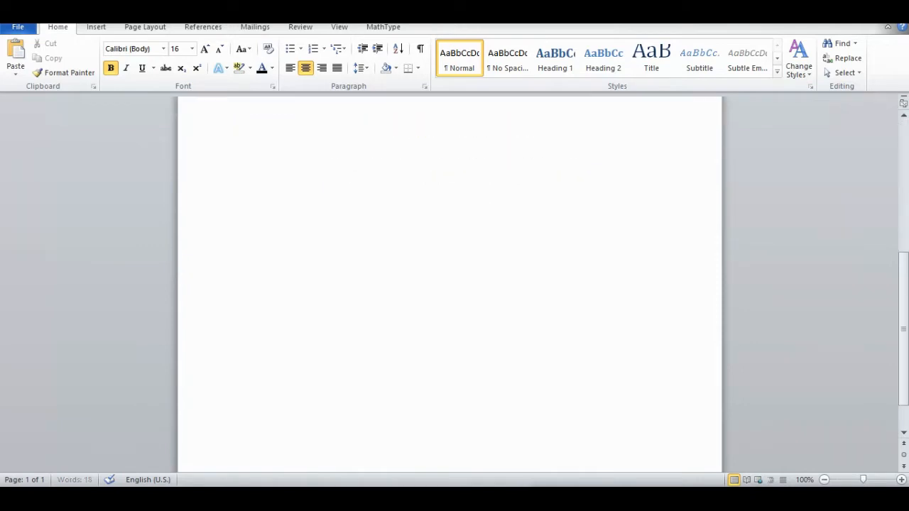
{"action": "type", "text": "djdj"}
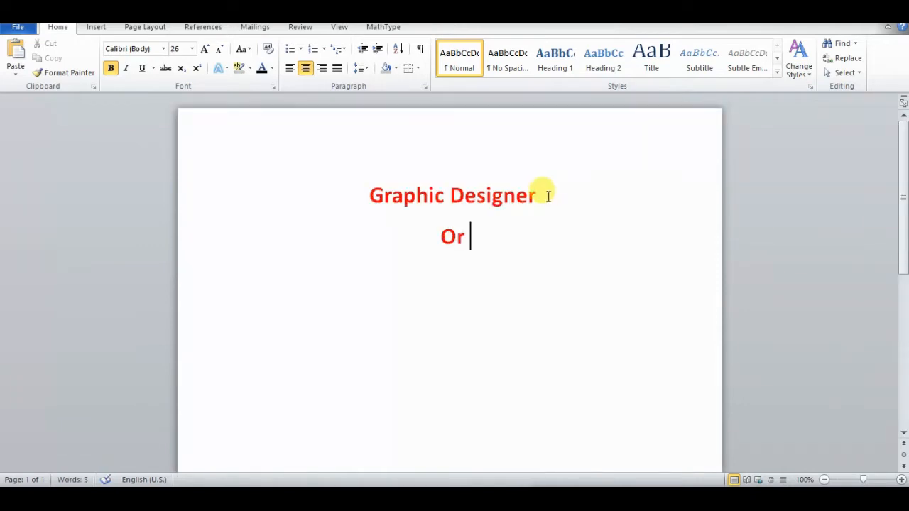
Step: Copy the red "Graphic Designer" title to the line below "Or" and shorten the copy to "Graphic Design"
{"action": "left_click_drag", "start_coordinate": [544, 195], "coordinate": [399, 193]}
{"action": "key", "text": "ctrl+c"}
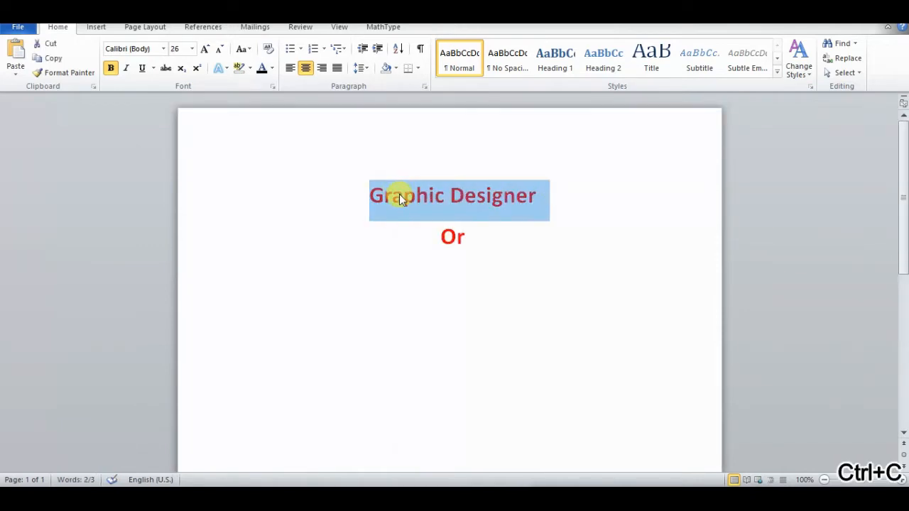
{"action": "left_click", "coordinate": [447, 319]}
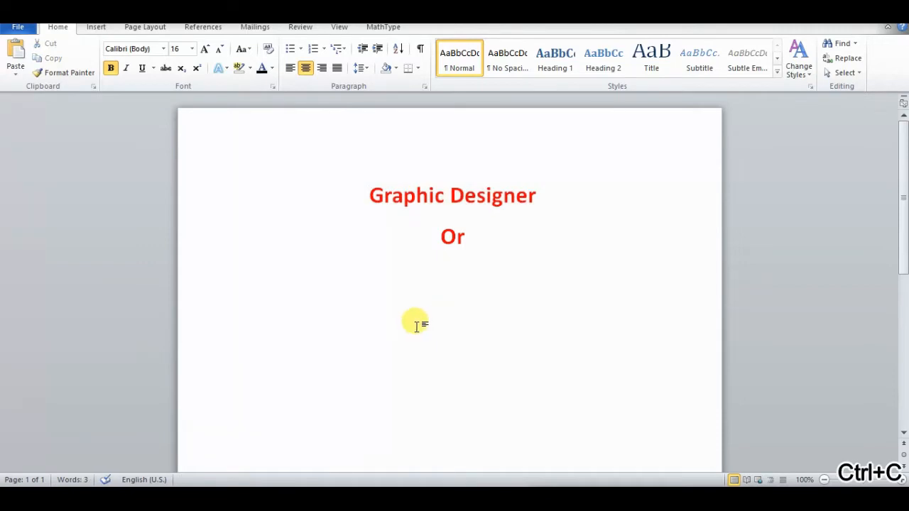
{"action": "key", "text": "ctrl+v"}
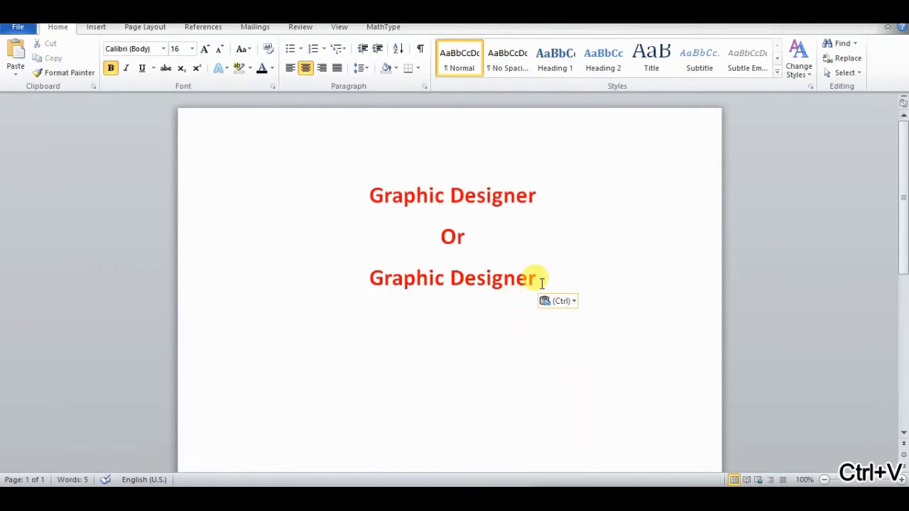
{"action": "key", "text": "BackSpace"}
{"action": "key", "text": "BackSpace"}
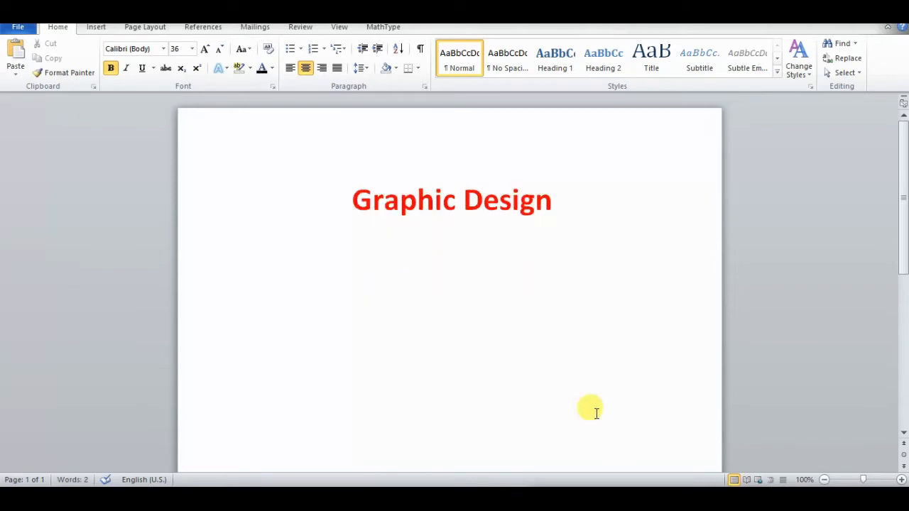
Step: Start a new page after the title page and write the heading "Description:" on it
{"action": "key", "text": "ctrl+Return"}
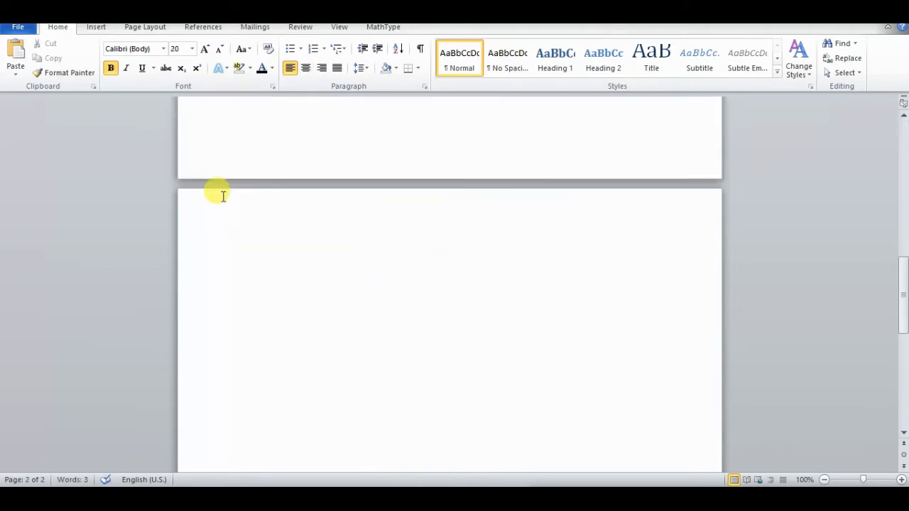
{"action": "type", "text": "Des"}
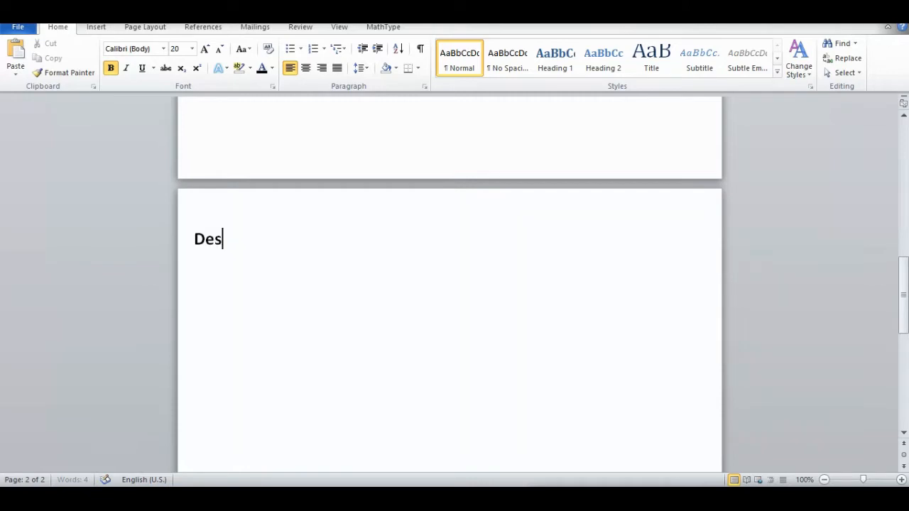
{"action": "type", "text": "cription"}
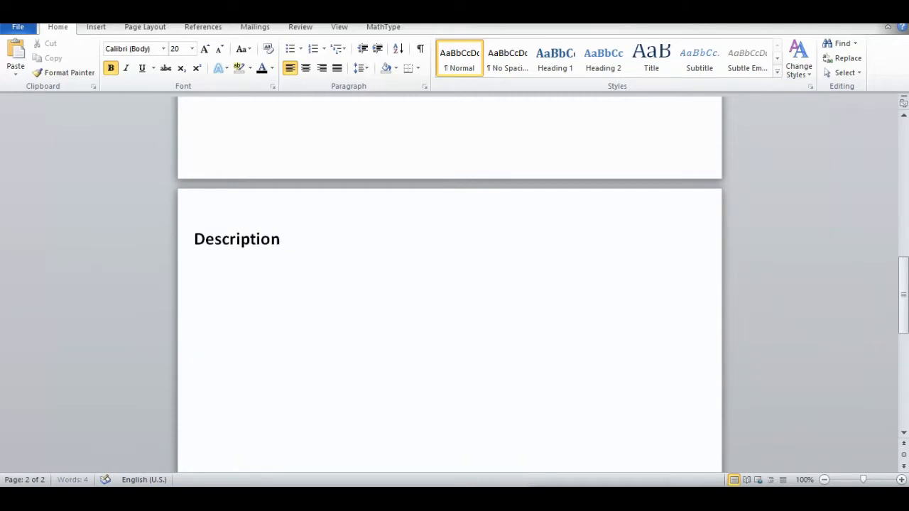
{"action": "type", "text": ":M*"}
{"action": "key", "text": "BackSpace"}
{"action": "key", "text": "BackSpace"}
Step: Add a line below the "Description:" heading with font size 12 and bold turned off
{"action": "key", "text": "Return"}
{"action": "left_click", "coordinate": [192, 48]}
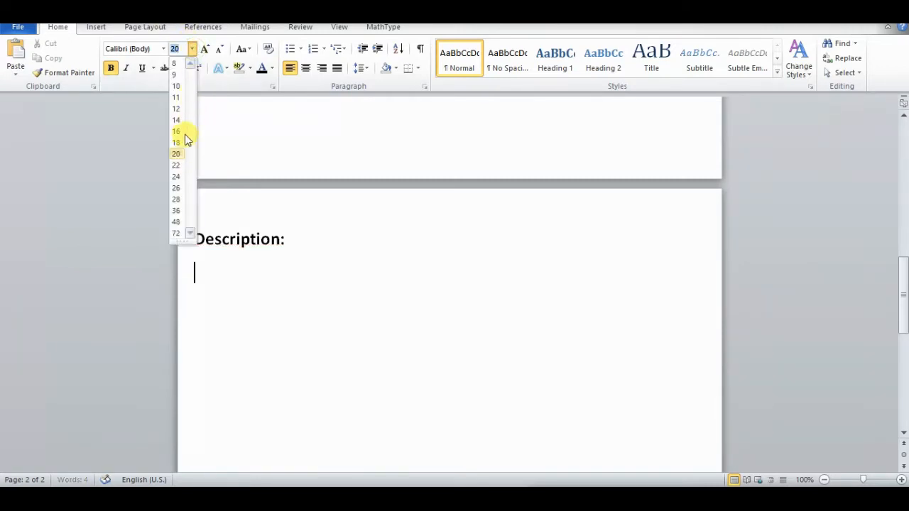
{"action": "left_click", "coordinate": [176, 109]}
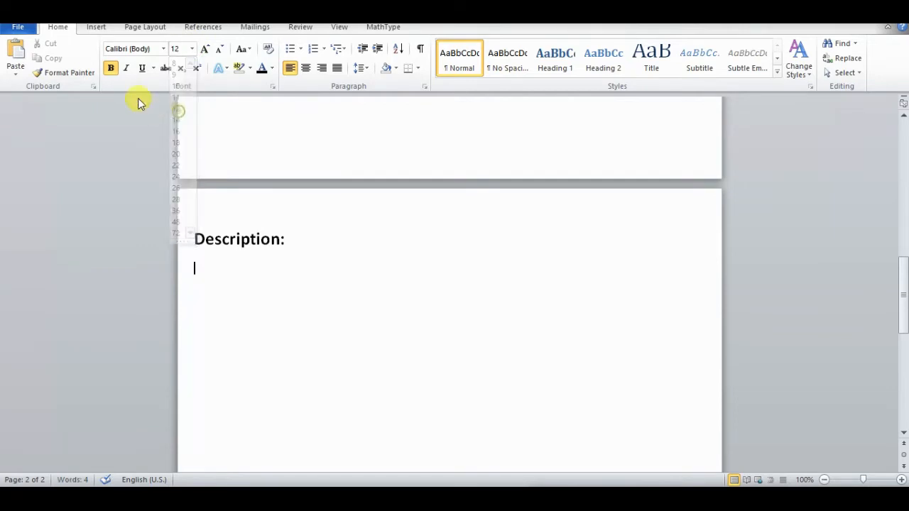
{"action": "left_click", "coordinate": [114, 68]}
Step: Begin the description text with "Hi Every one ,My Name is"
{"action": "type", "text": "Hi"}
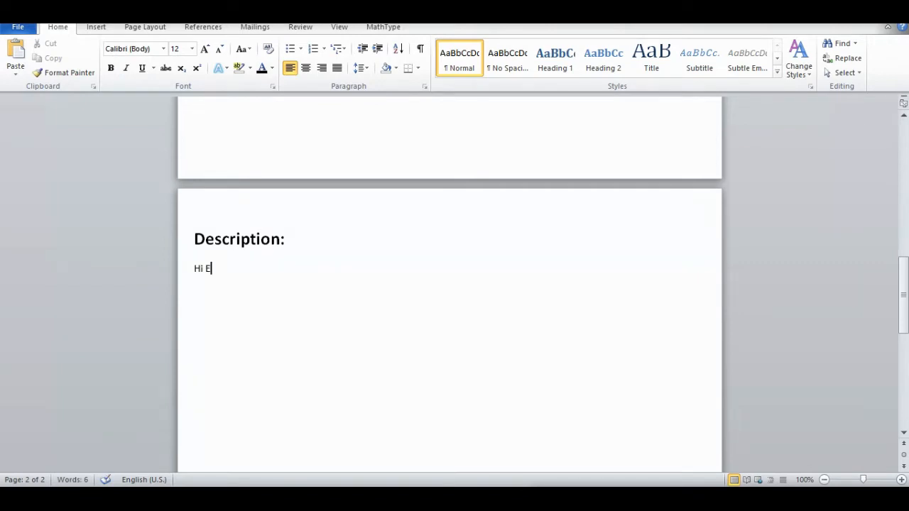
{"action": "type", "text": " Every one ,"}
{"action": "type", "text": "My Na"}
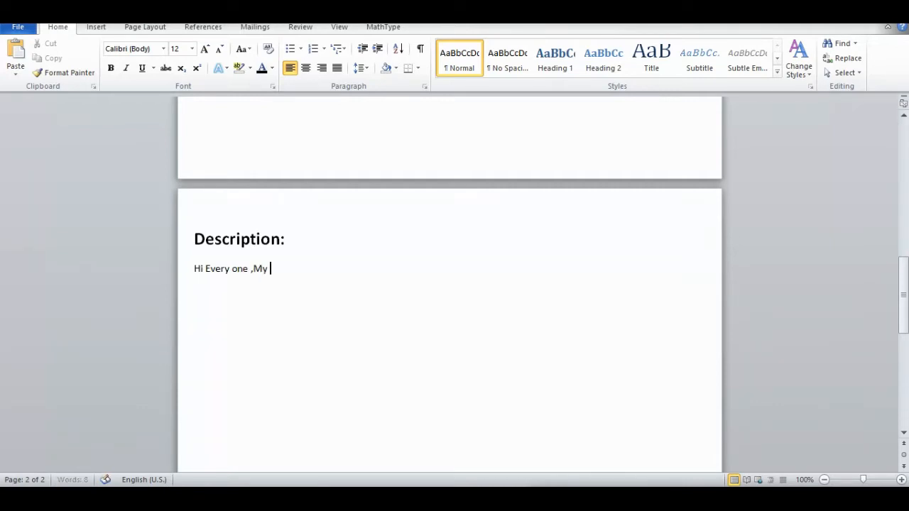
{"action": "type", "text": "mCe"}
{"action": "key", "text": "BackSpace"}
{"action": "key", "text": "BackSpace"}
{"action": "type", "text": "e is"}
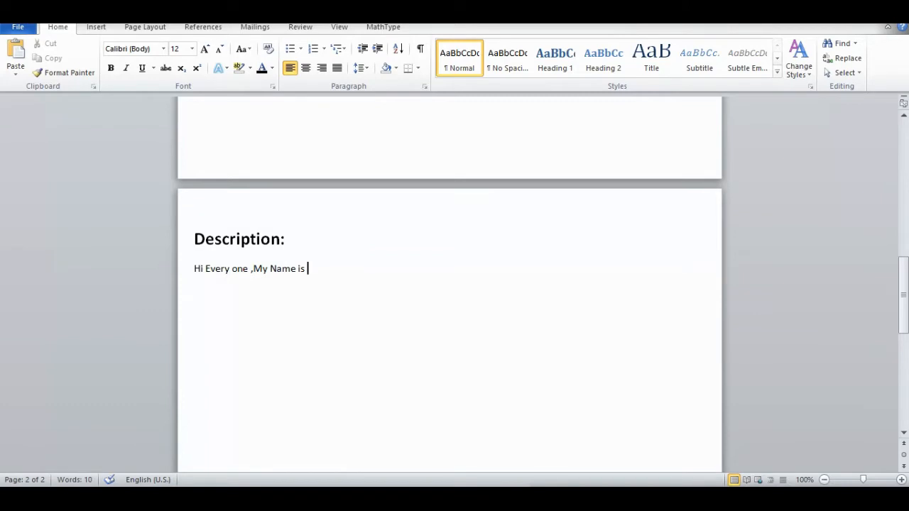
{"action": "type", "text": "XYZ(w)rite your nam"}
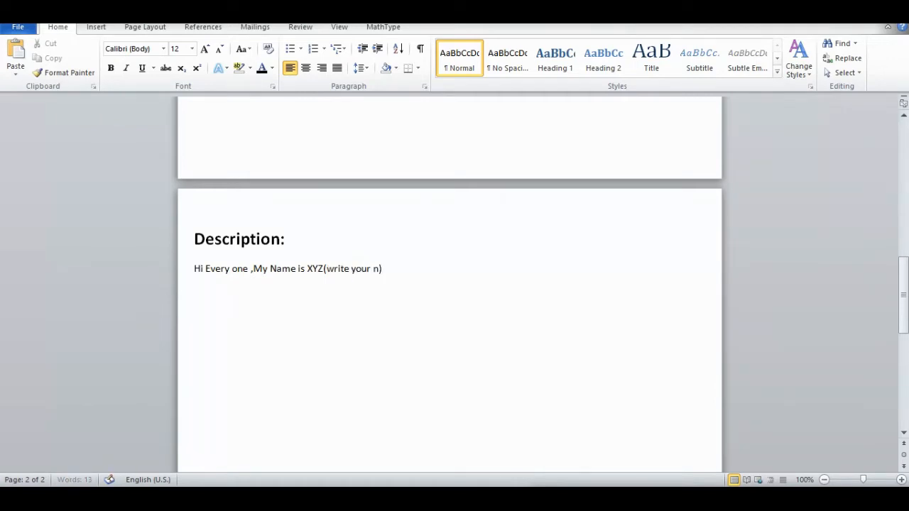
Step: Add the placeholder "XYZ(write your name here )" after "My Name is"
{"action": "type", "text": "e here"}
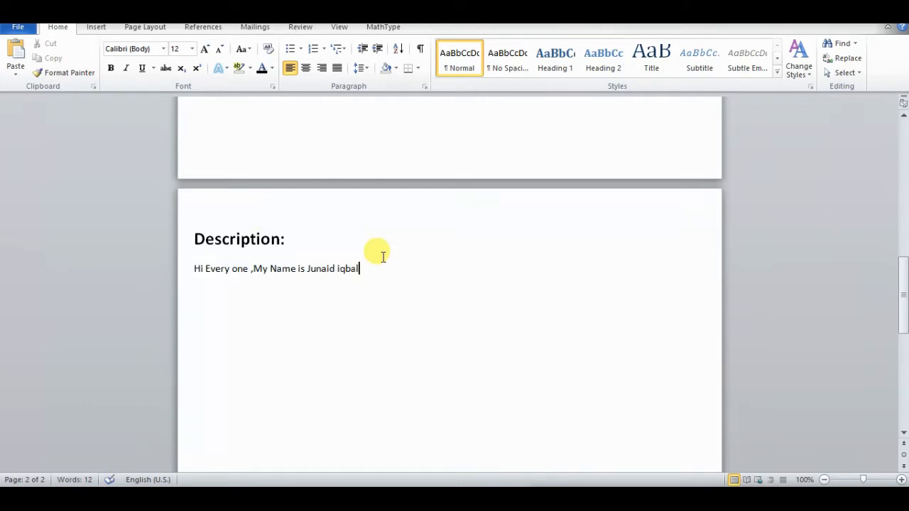
Step: Replace the name placeholder with the writer's full name and continue the sentence with "and I am working as a Graphic Designer"
{"action": "type", "text": "and"}
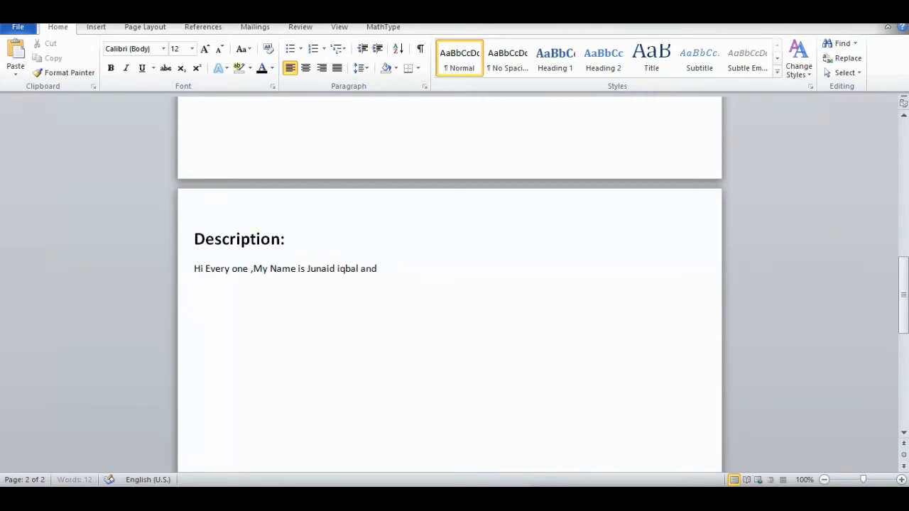
{"action": "type", "text": " I am working as a"}
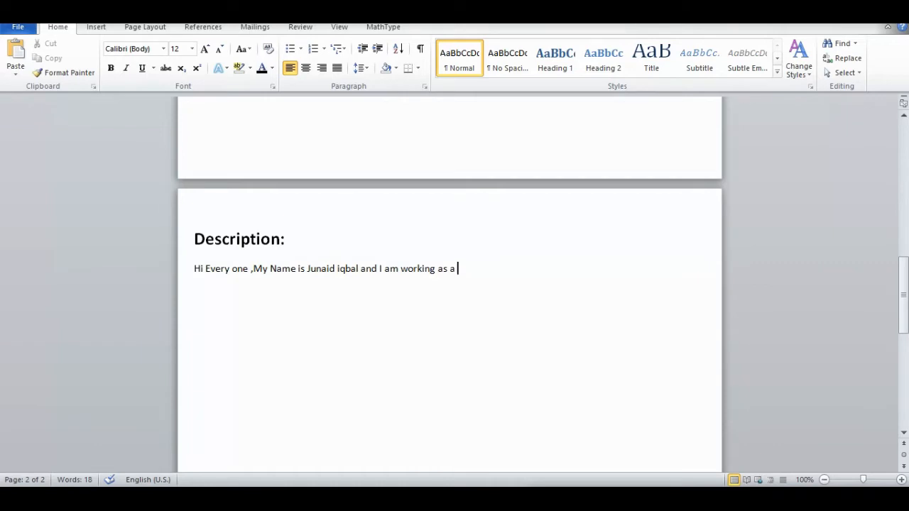
{"action": "type", "text": "gra"}
{"action": "key", "text": "BackSpace"}
{"action": "key", "text": "BackSpace"}
{"action": "key", "text": "BackSpace"}
{"action": "type", "text": "Graphic"}
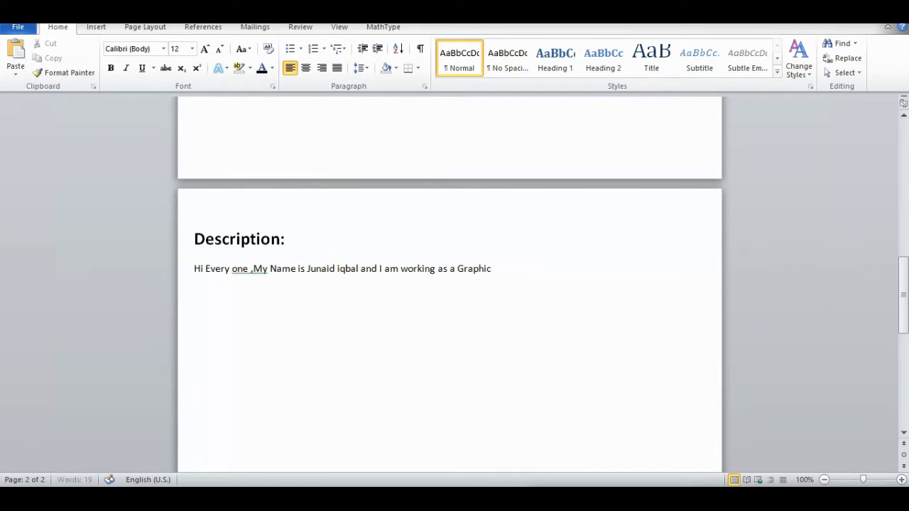
{"action": "type", "text": " De"}
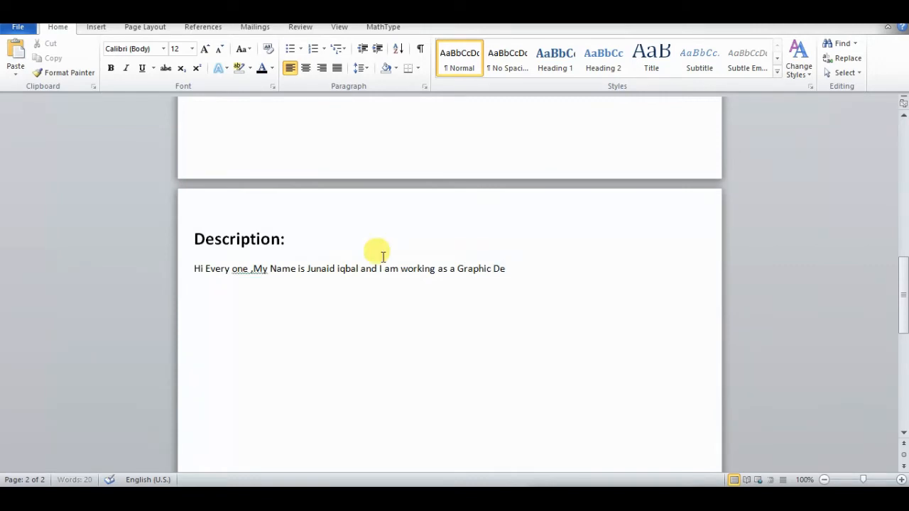
{"action": "type", "text": "s"}
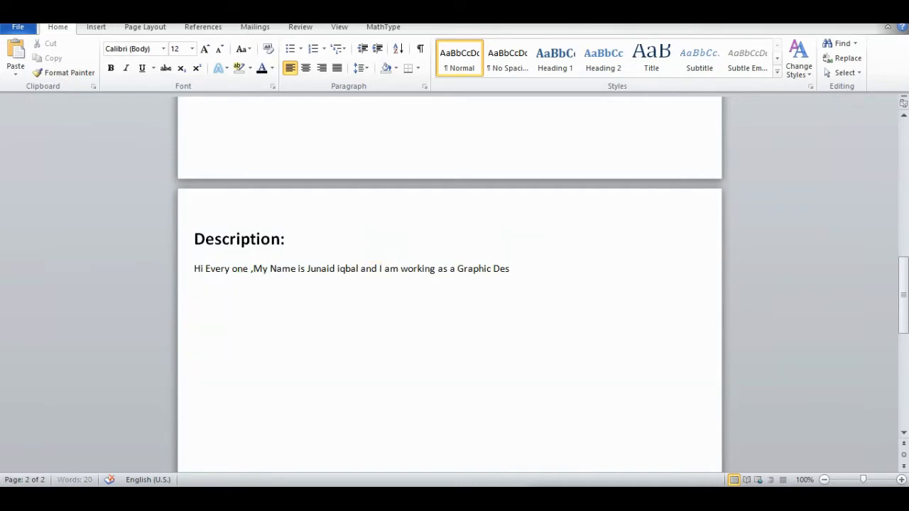
{"action": "type", "text": "igner on MCany"}
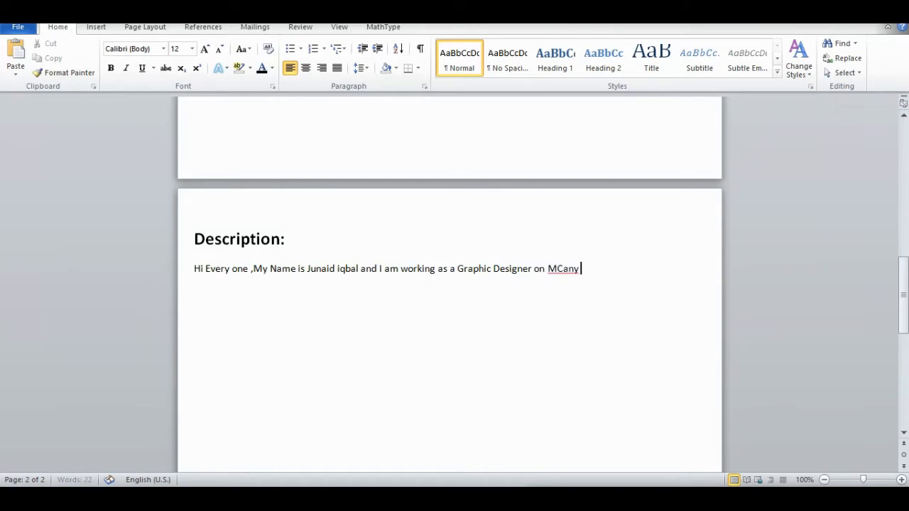
Step: Complete the first description sentence with "on Many Freelancing Website."
{"action": "key", "text": "BackSpace"}
{"action": "key", "text": "BackSpace"}
{"action": "key", "text": "BackSpace"}
{"action": "key", "text": "BackSpace"}
{"action": "type", "text": "any Freelancing"}
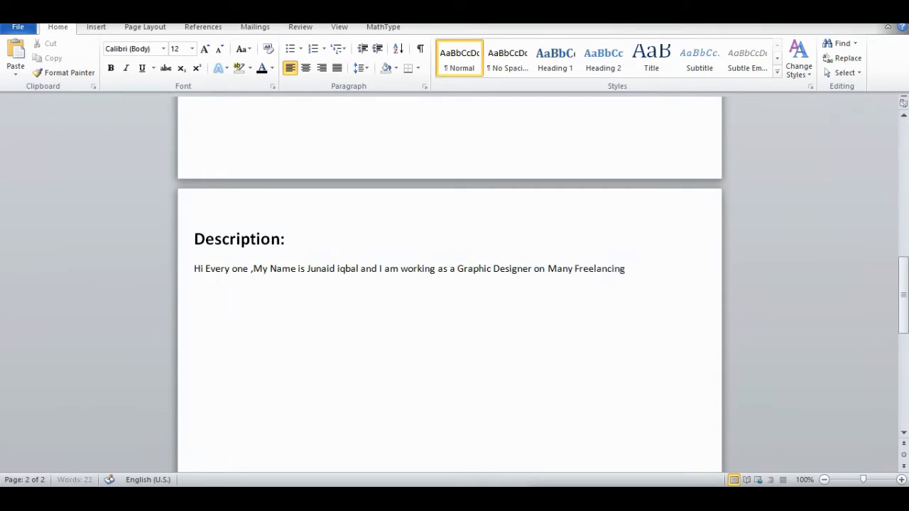
{"action": "type", "text": " Website"}
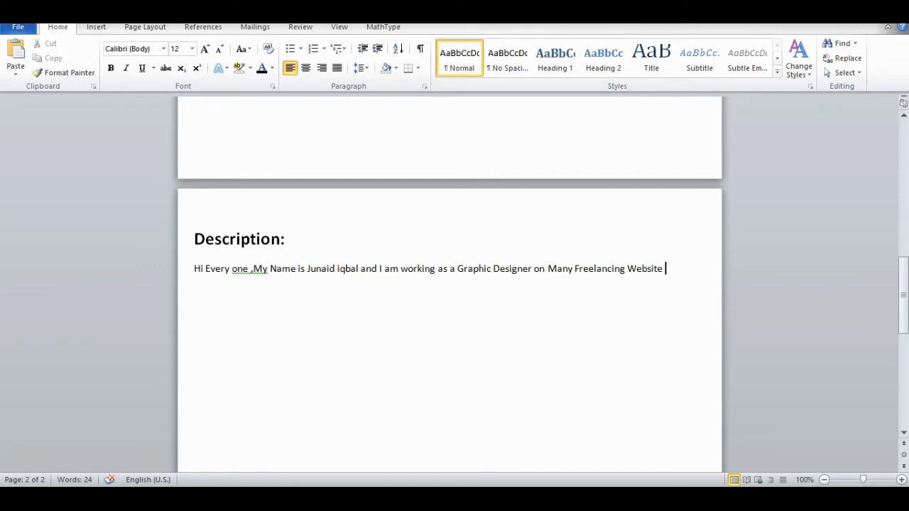
{"action": "key", "text": "ctrl+t"}
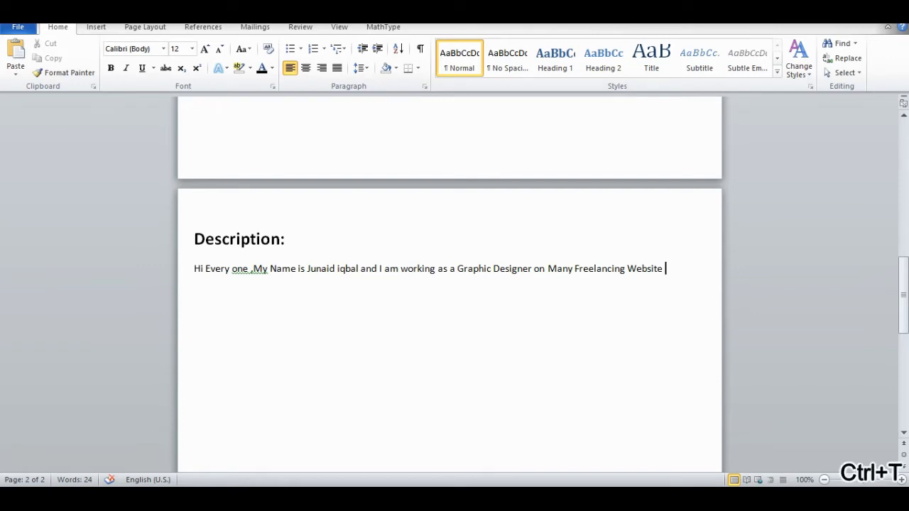
{"action": "key", "text": "BackSpace"}
{"action": "type", "text": "."}
Step: Begin a new paragraph with "Currently I am working on Fiverr" and ignore all spelling flags for "Fiverr"
{"action": "key", "text": "Return"}
{"action": "key", "text": "ctrl+shift+e"}
{"action": "type", "text": "Curre"}
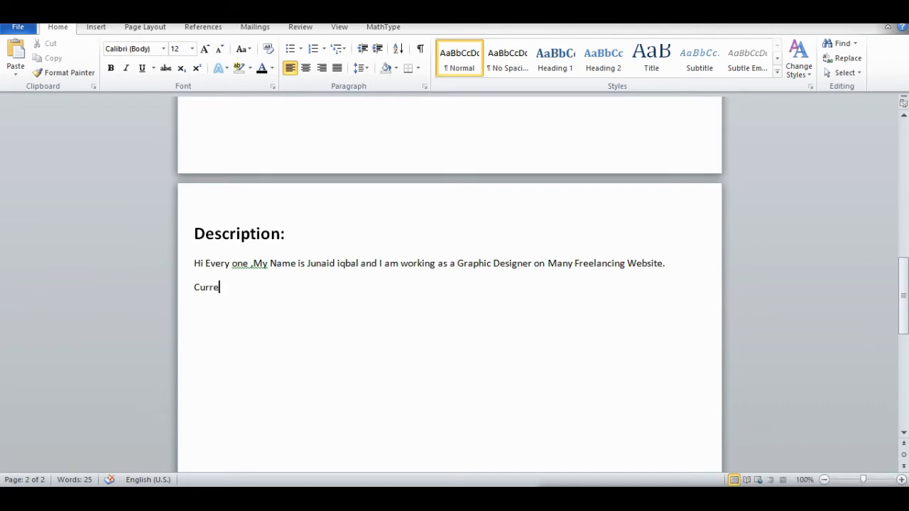
{"action": "type", "text": "ntly i am wor"}
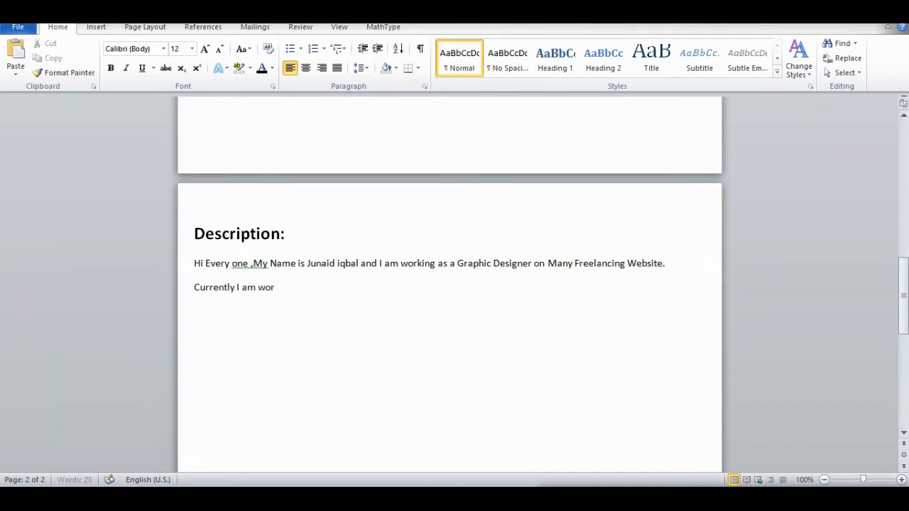
{"action": "type", "text": "king on "}
{"action": "type", "text": "Five"}
{"action": "type", "text": "er"}
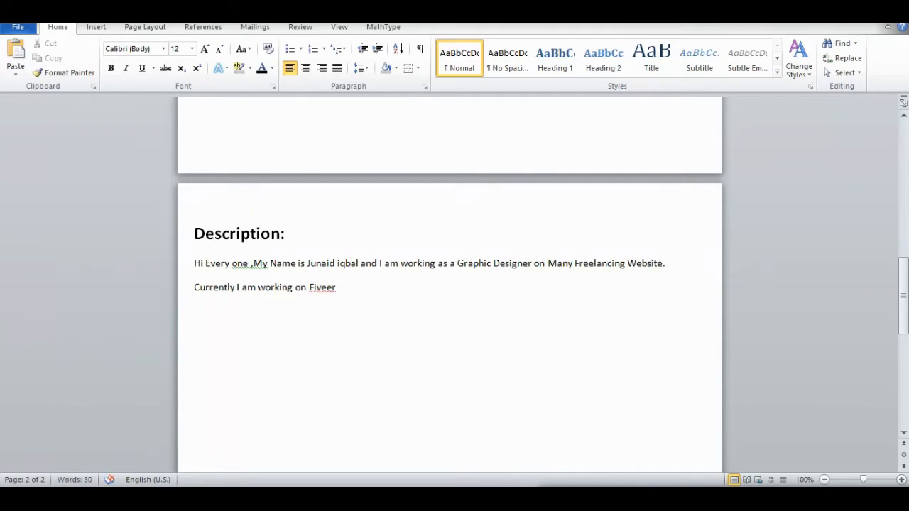
{"action": "right_click", "coordinate": [323, 286]}
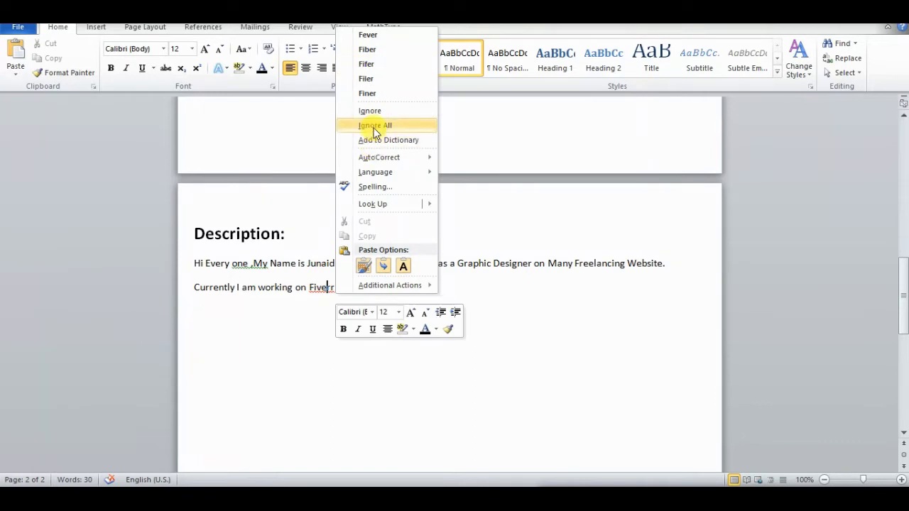
{"action": "left_click", "coordinate": [373, 127]}
Step: Continue the Fiverr sentence with "as a freelancer"
{"action": "type", "text": "as"}
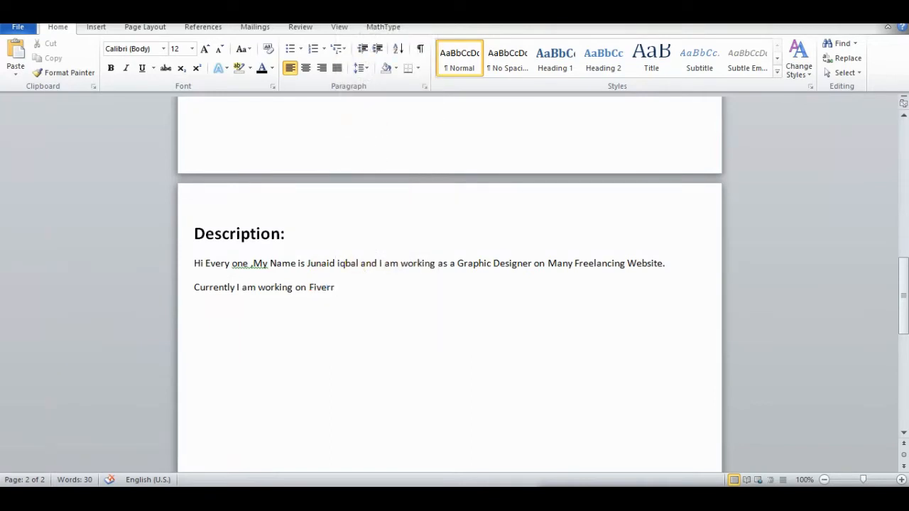
{"action": "type", "text": " a freelanc"}
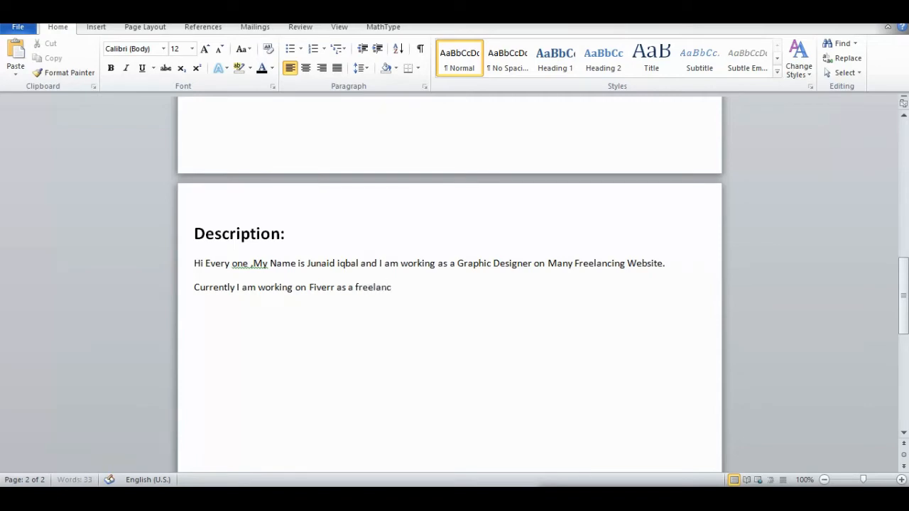
{"action": "type", "text": "er . I have completed "}
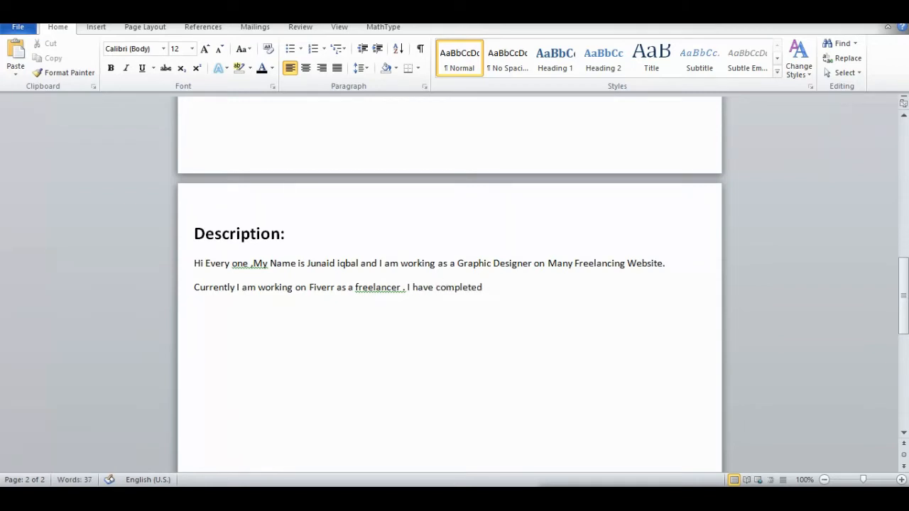
{"action": "type", "text": "many pprojects"}
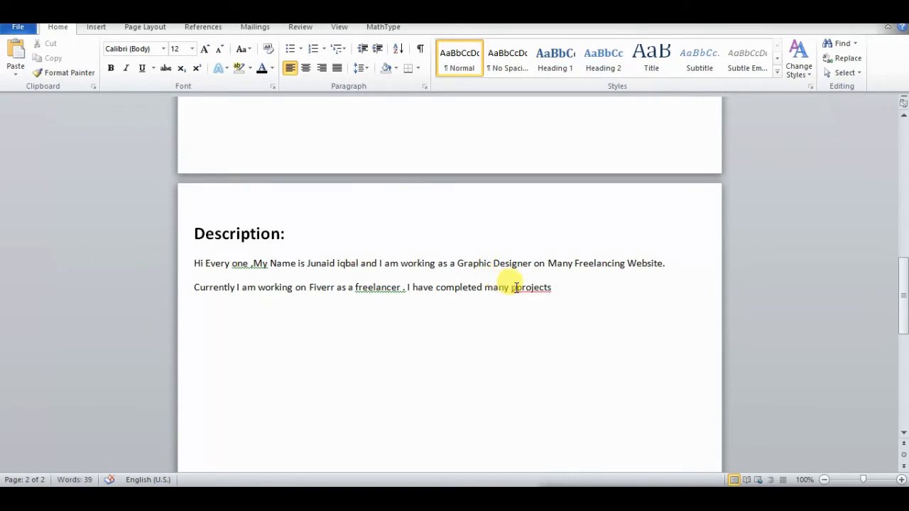
Step: Add ". I have completed many projects" after "freelancer", correcting the misspelled word "projects"
{"action": "left_click", "coordinate": [516, 287]}
{"action": "key", "text": "BackSpace"}
{"action": "key", "text": "Right"}
{"action": "key", "text": "End"}
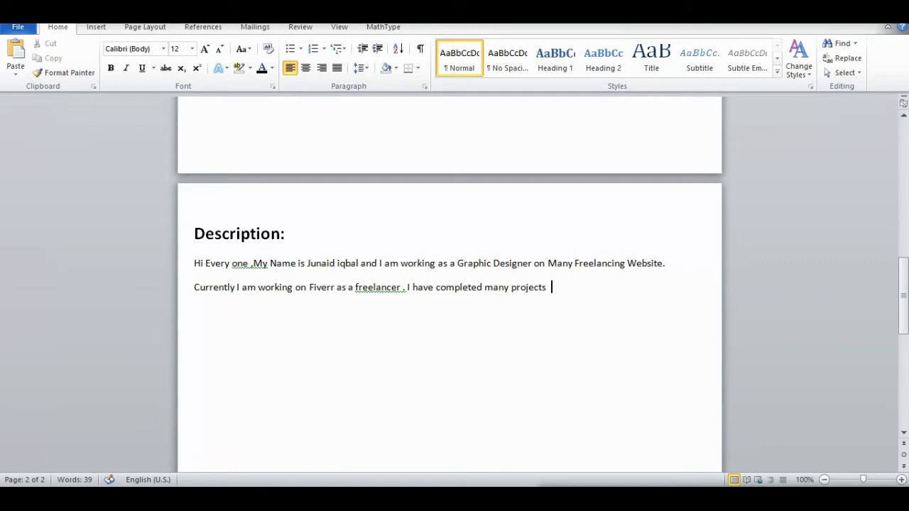
Step: Extend the projects sentence with "of graphic designing like Logo Design"
{"action": "type", "text": "of graphic de"}
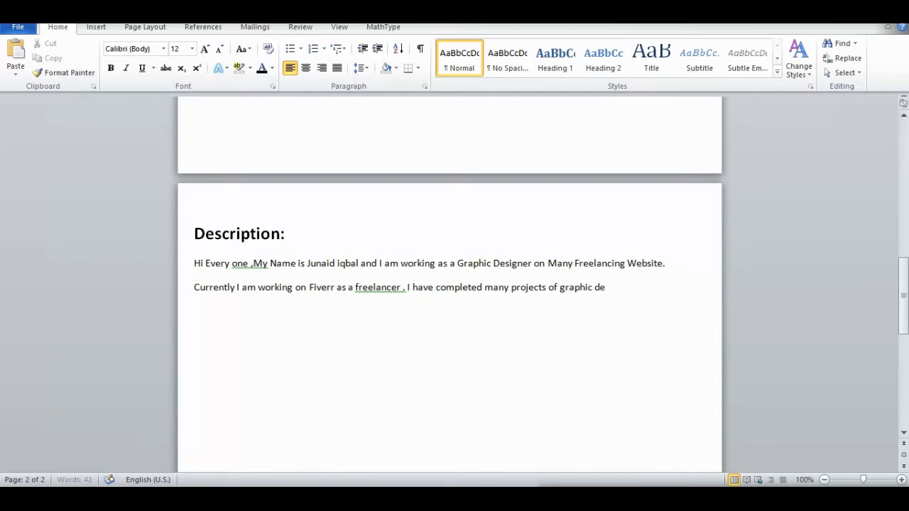
{"action": "type", "text": "signing lik"}
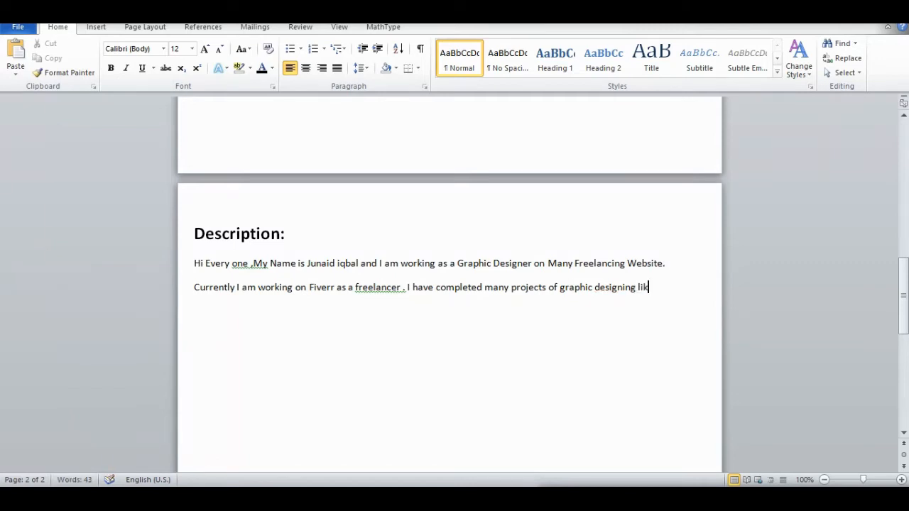
{"action": "type", "text": "e Logo Design"}
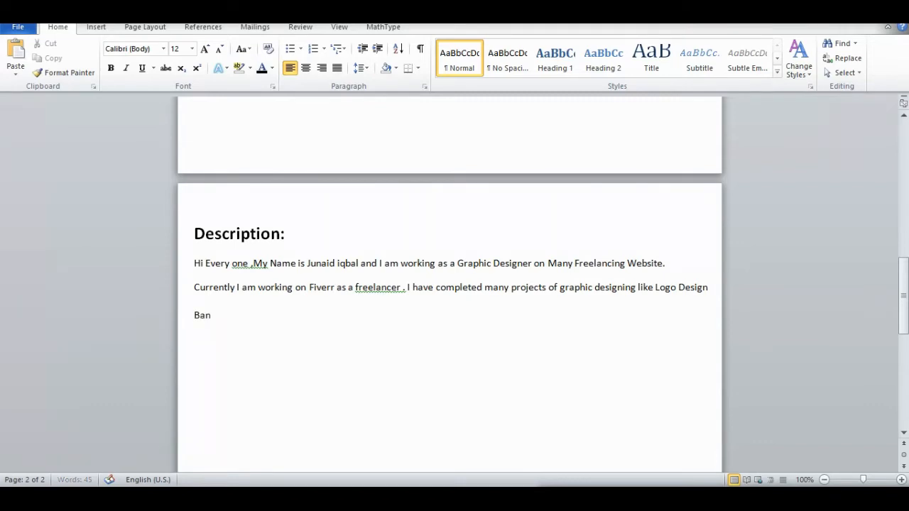
Step: Write "Banner design" on its own line below the projects sentence and start another line
{"action": "type", "text": "ner design"}
{"action": "key", "text": "Return"}
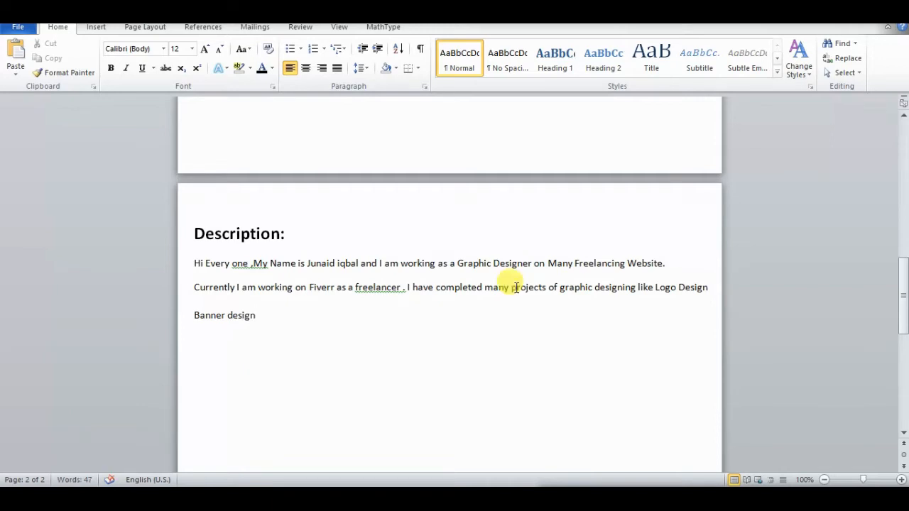
Step: Write "I would like to show you my Work." and paste the copied text about learned skills and previous jobs after it
{"action": "type", "text": "I w"}
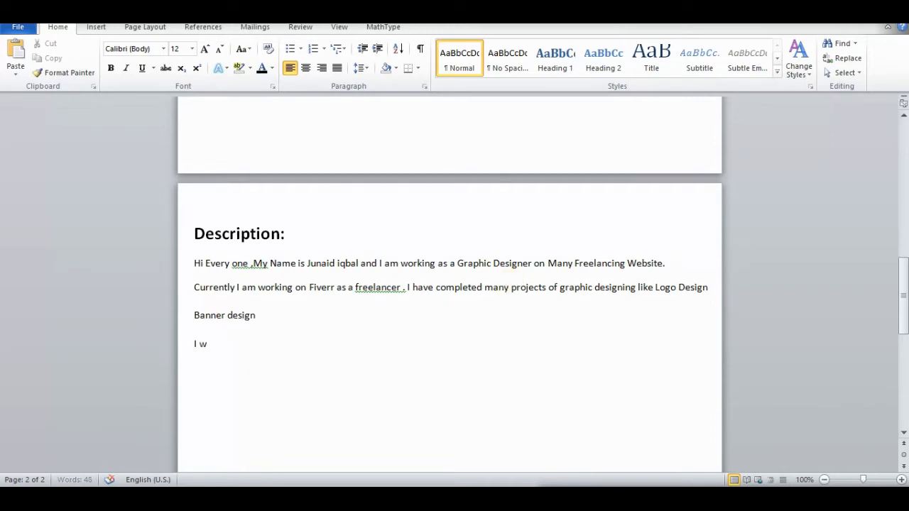
{"action": "type", "text": "ould like to show y"}
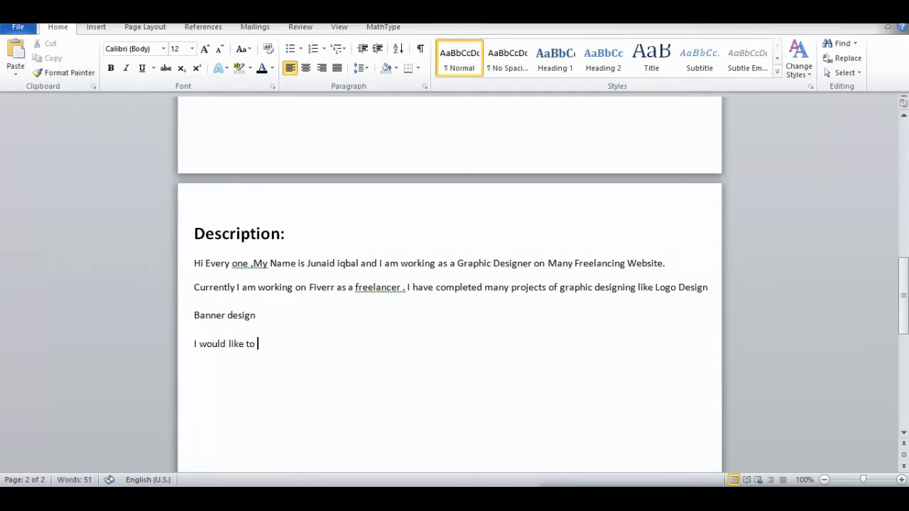
{"action": "type", "text": "ou mC*y somCe"}
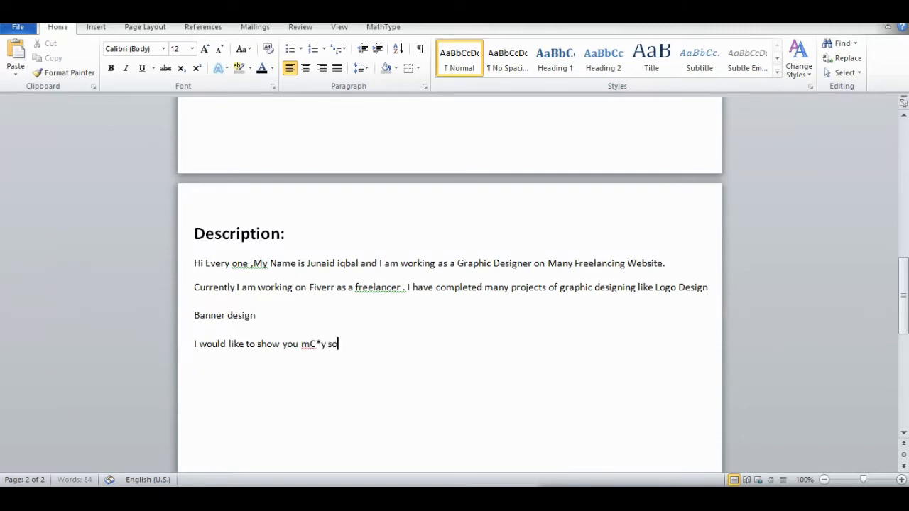
{"action": "key", "text": "BackSpace"}
{"action": "key", "text": "BackSpace"}
{"action": "key", "text": "BackSpace"}
{"action": "key", "text": "BackSpace"}
{"action": "key", "text": "BackSpace"}
{"action": "key", "text": "BackSpace"}
{"action": "key", "text": "BackSpace"}
{"action": "type", "text": "y Work"}
{"action": "type", "text": ". . I have learned Graphic designing/ Word Press/ Content Writer over 2 years ago. I almost work in online and corporate design jobs. That’s the reason why this portfolio is sorted by working fields. Please take a look of my previous jobs."}
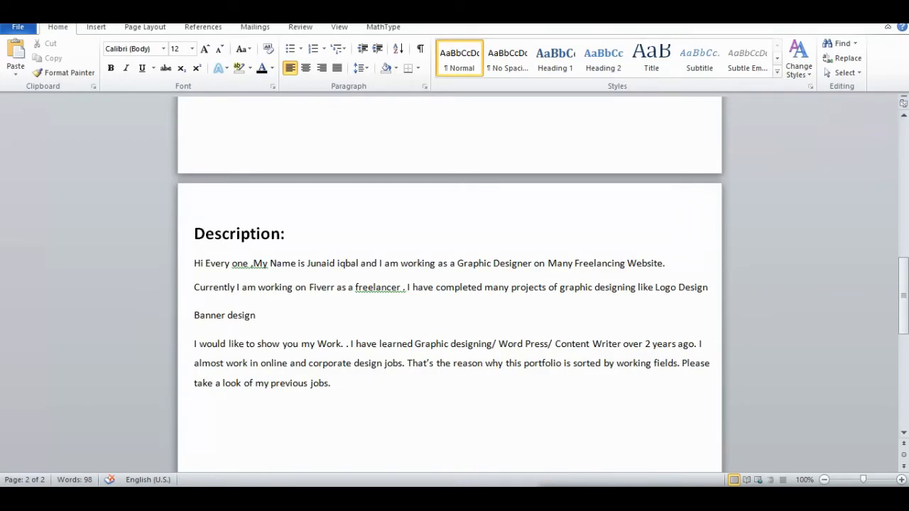
Step: Switch to the assignment PDF, highlight the "Images of work/practice samples" requirement, and return to the Word document
{"action": "key", "text": "alt+Tab"}
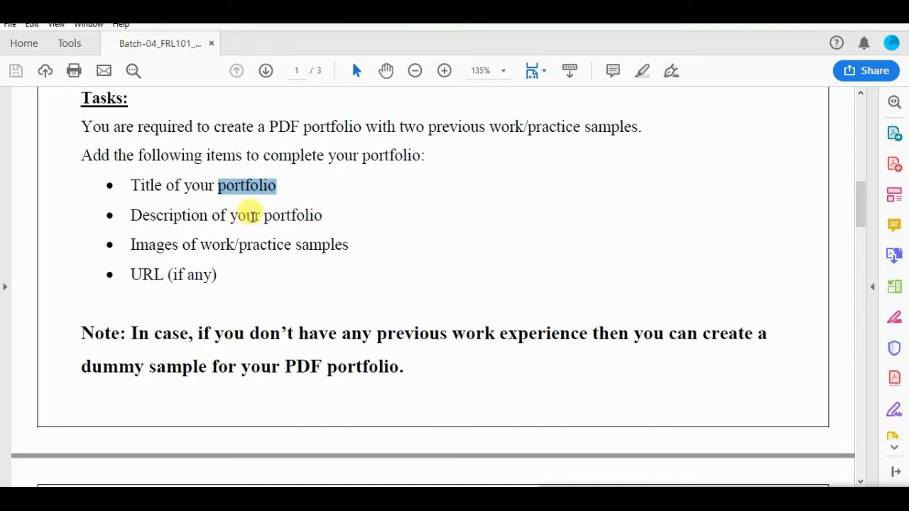
{"action": "left_click_drag", "start_coordinate": [128, 244], "coordinate": [350, 244]}
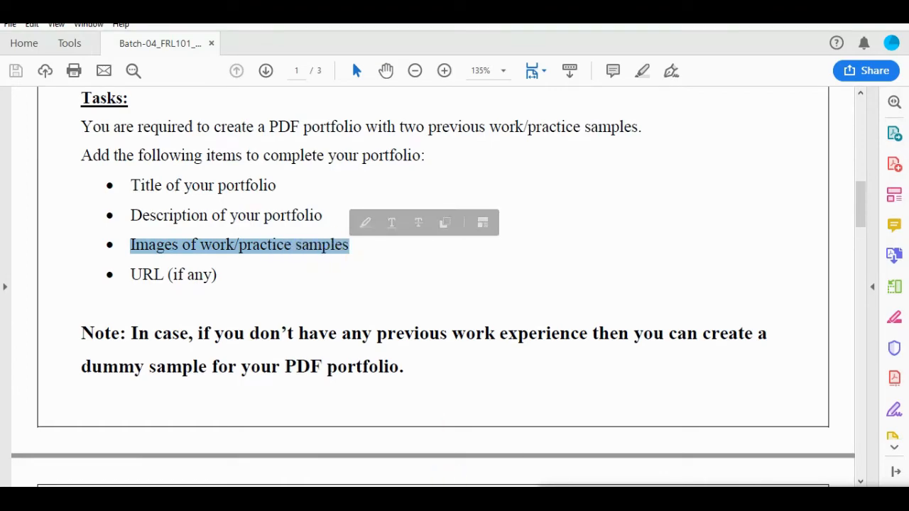
{"action": "mouse_move", "coordinate": [441, 499]}
{"action": "left_click", "coordinate": [409, 498]}
Step: Write "Now upload your work Pic" at font size 36 on a new line below the description
{"action": "key", "text": "Return"}
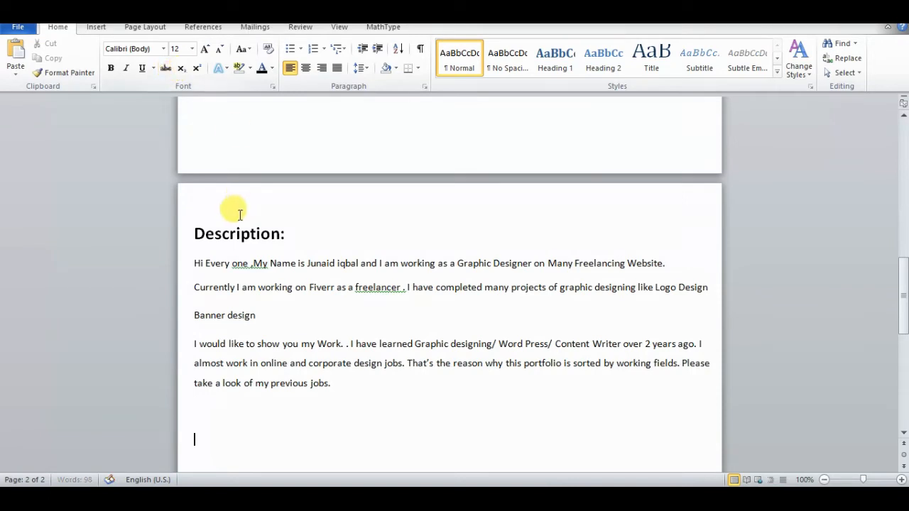
{"action": "left_click", "coordinate": [192, 49]}
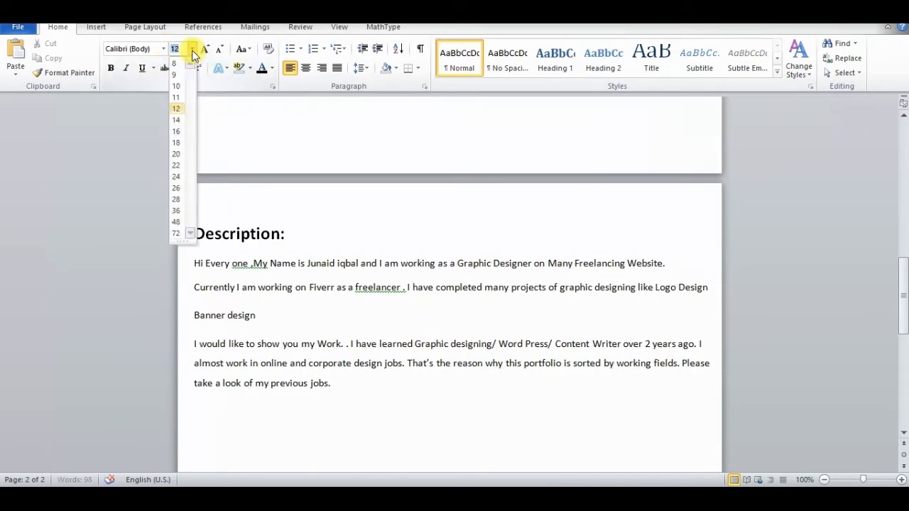
{"action": "left_click", "coordinate": [176, 210]}
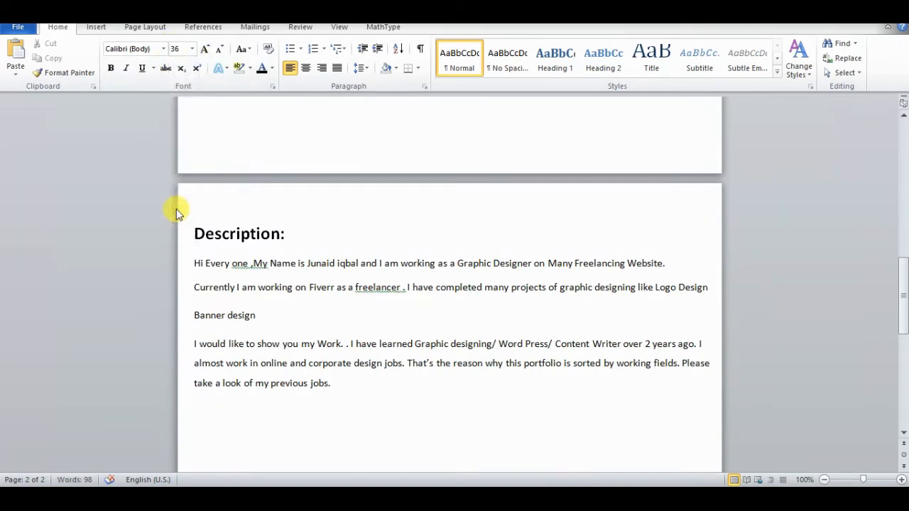
{"action": "left_click_drag", "start_coordinate": [903, 264], "coordinate": [901, 325]}
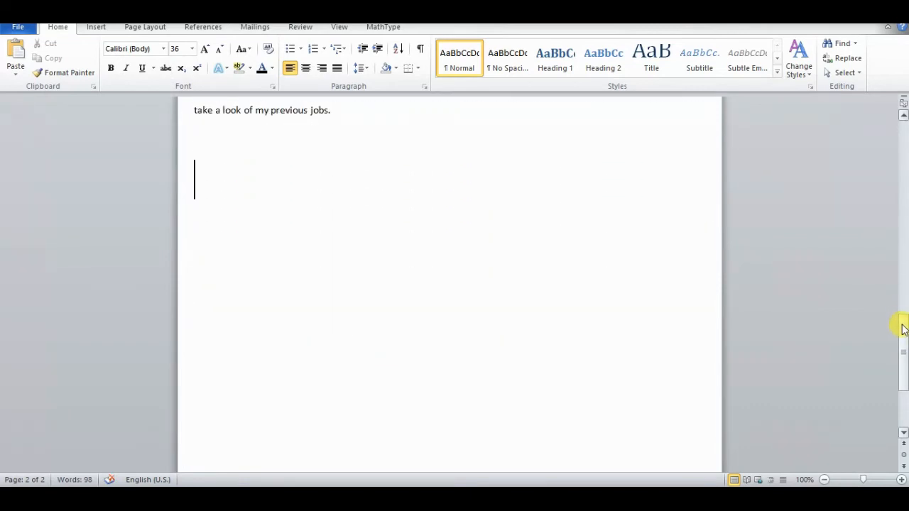
{"action": "type", "text": "now "}
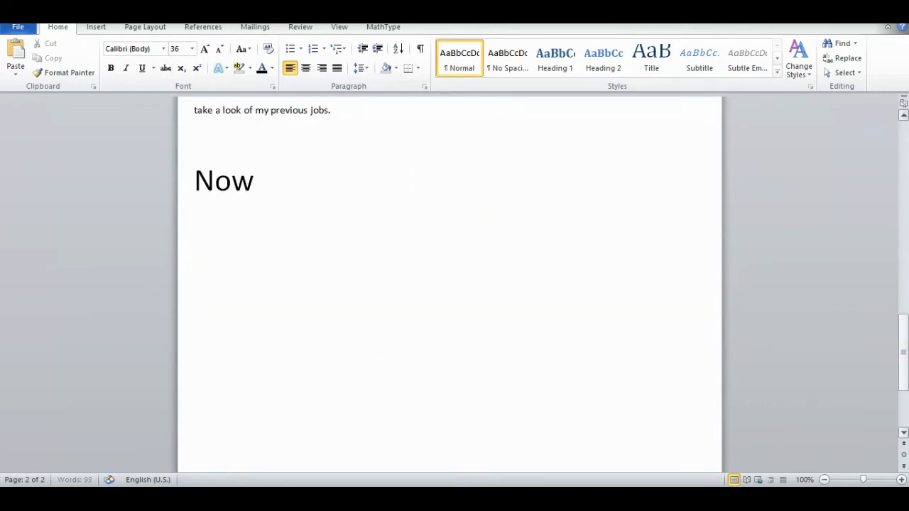
{"action": "type", "text": "u"}
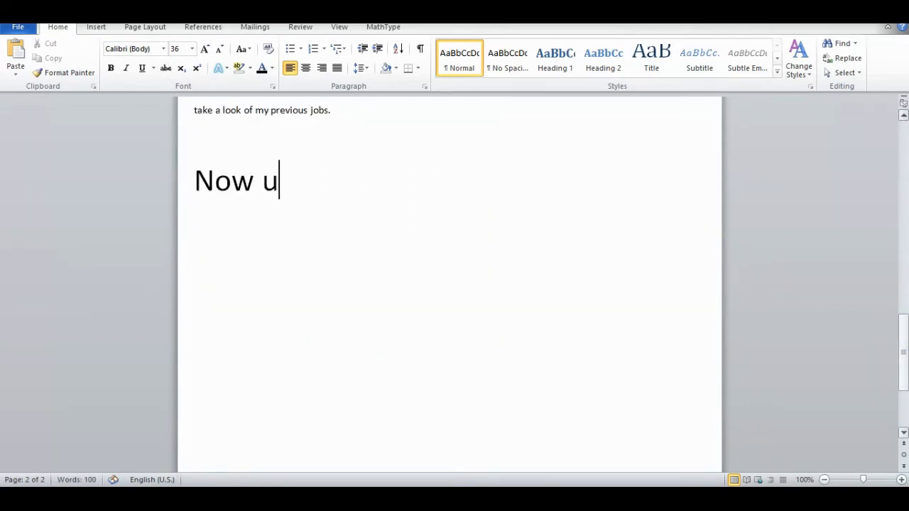
{"action": "type", "text": "pload "}
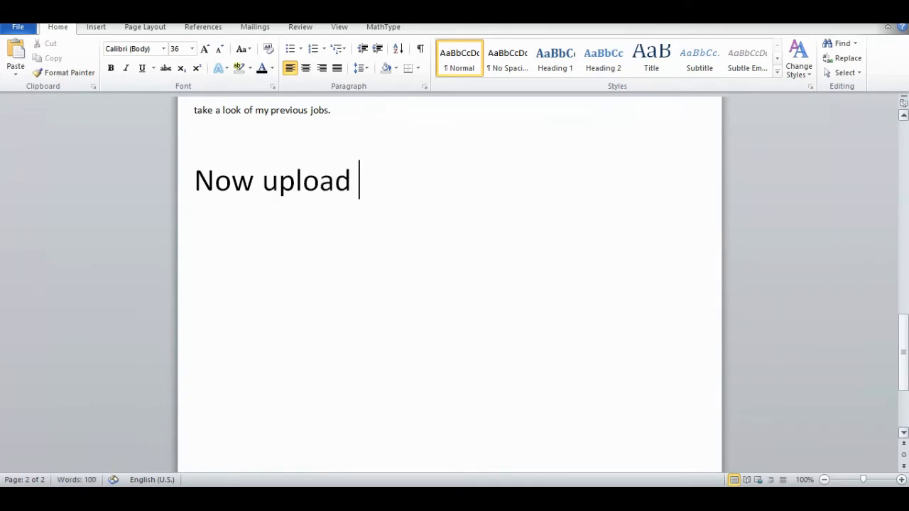
{"action": "type", "text": "your wi"}
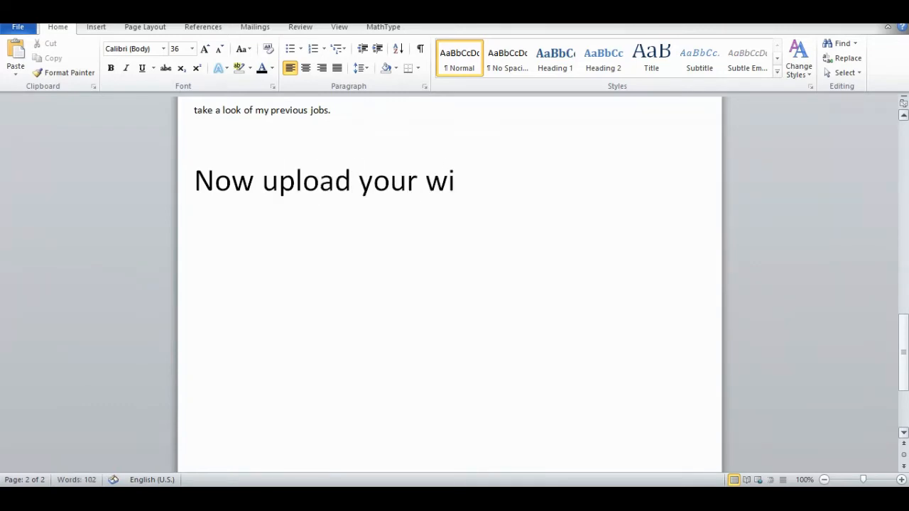
{"action": "key", "text": "BackSpace"}
{"action": "type", "text": "ork p"}
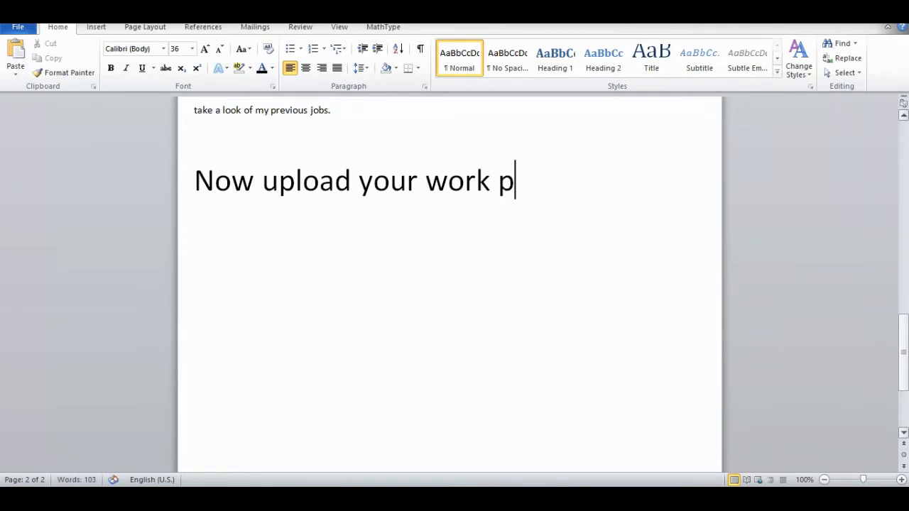
{"action": "key", "text": "BackSpace"}
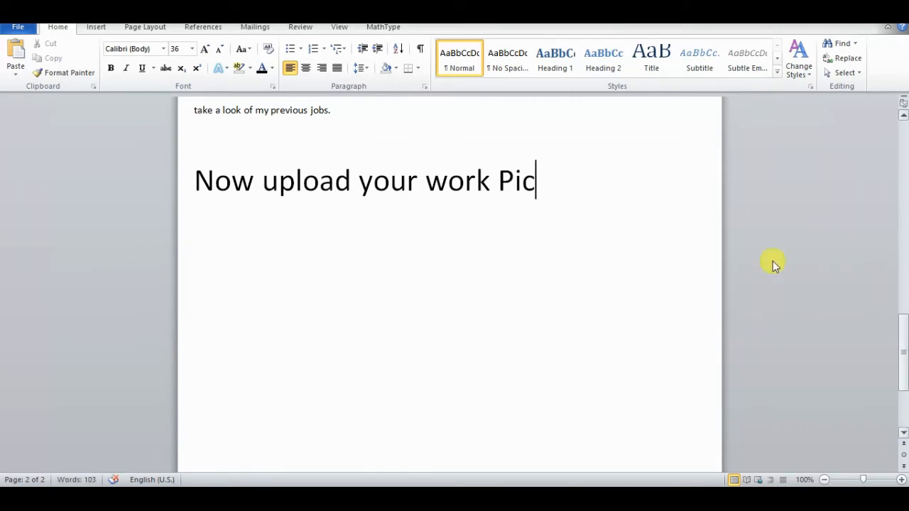
Step: Delete the large "Now upload your work Pic" line below the description
{"action": "left_click_drag", "start_coordinate": [540, 190], "coordinate": [234, 172]}
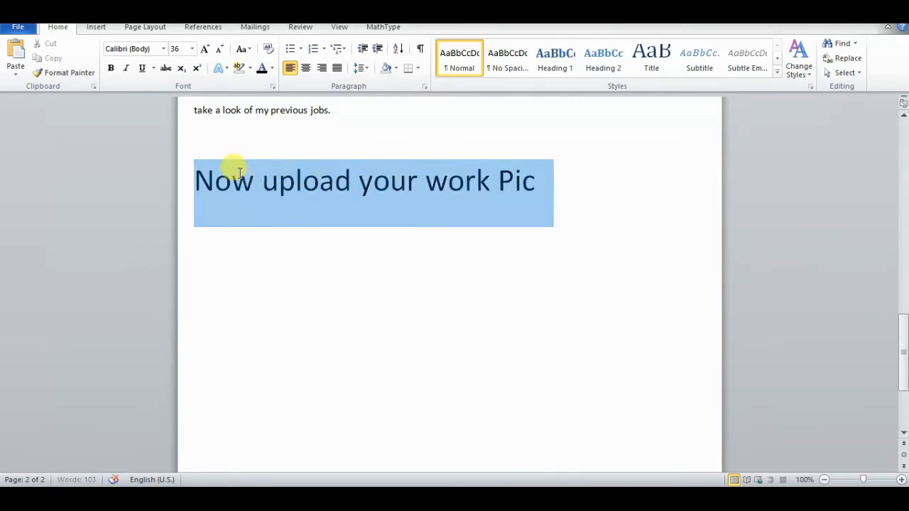
{"action": "key", "text": "BackSpace"}
{"action": "key", "text": "BackSpace"}
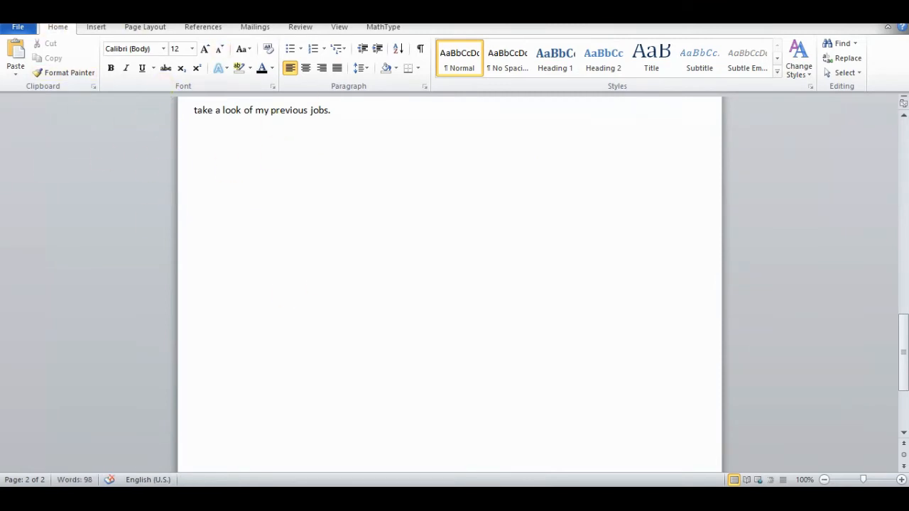
Step: Insert the pictures Capture.PNG and dd.PNG from the Desktop below the description text
{"action": "left_click", "coordinate": [93, 28]}
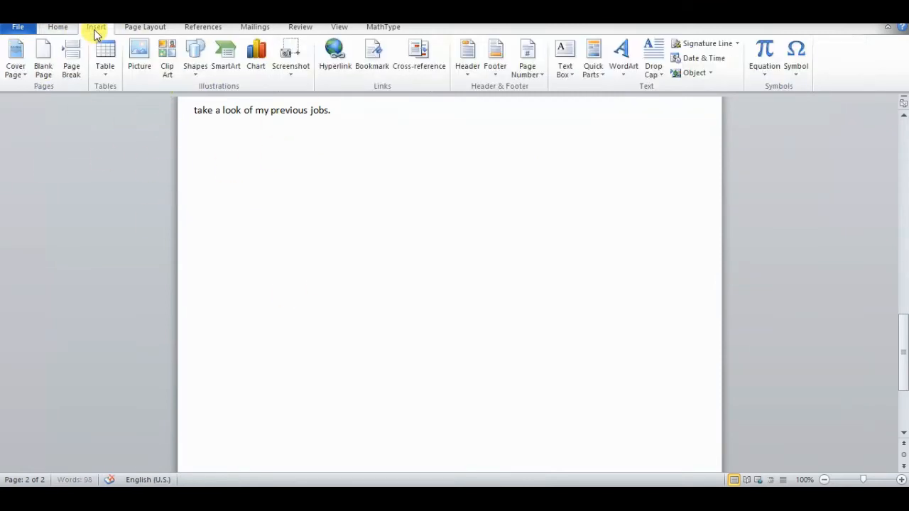
{"action": "left_click", "coordinate": [139, 58]}
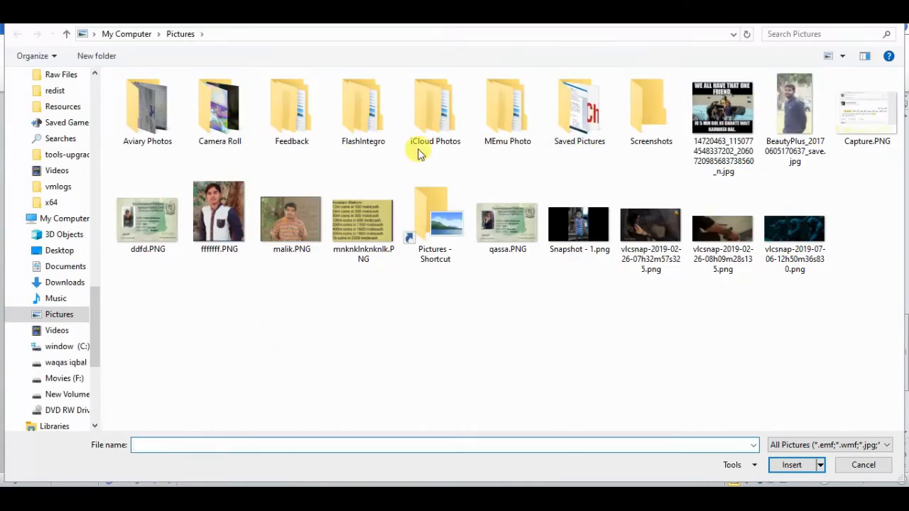
{"action": "left_click", "coordinate": [58, 247]}
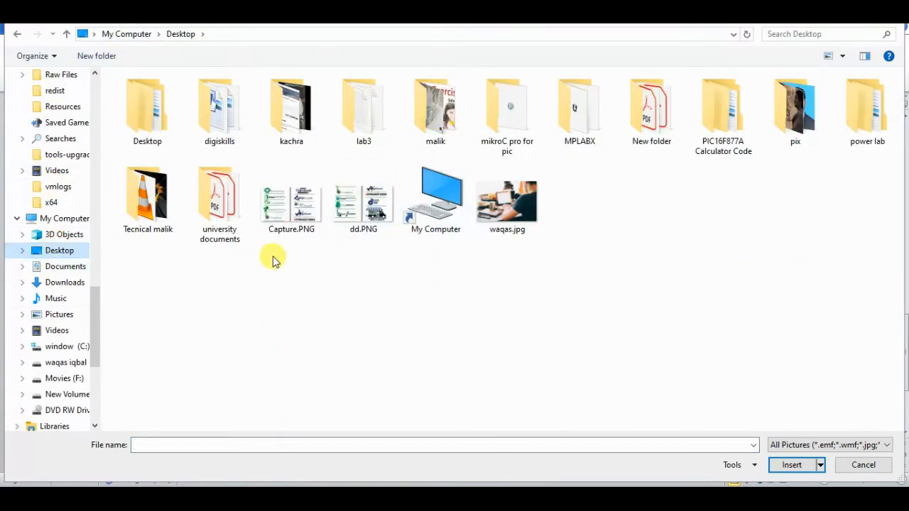
{"action": "left_click_drag", "start_coordinate": [273, 260], "coordinate": [370, 199]}
{"action": "left_click", "coordinate": [789, 464]}
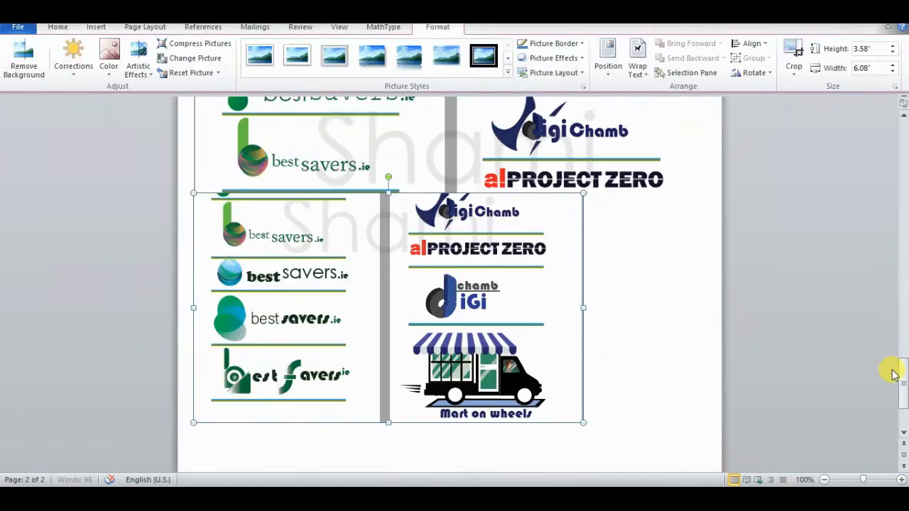
Step: Reduce the height of the picture with the Digi Chamb logos at its top to about 3.9 inches
{"action": "left_click_drag", "start_coordinate": [899, 376], "coordinate": [862, 341]}
{"action": "left_click", "coordinate": [405, 300]}
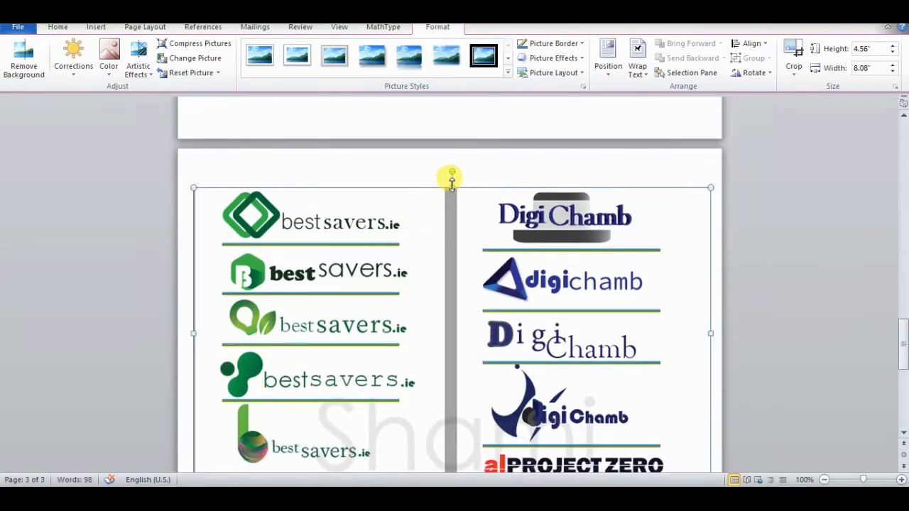
{"action": "left_click_drag", "start_coordinate": [452, 182], "coordinate": [446, 223]}
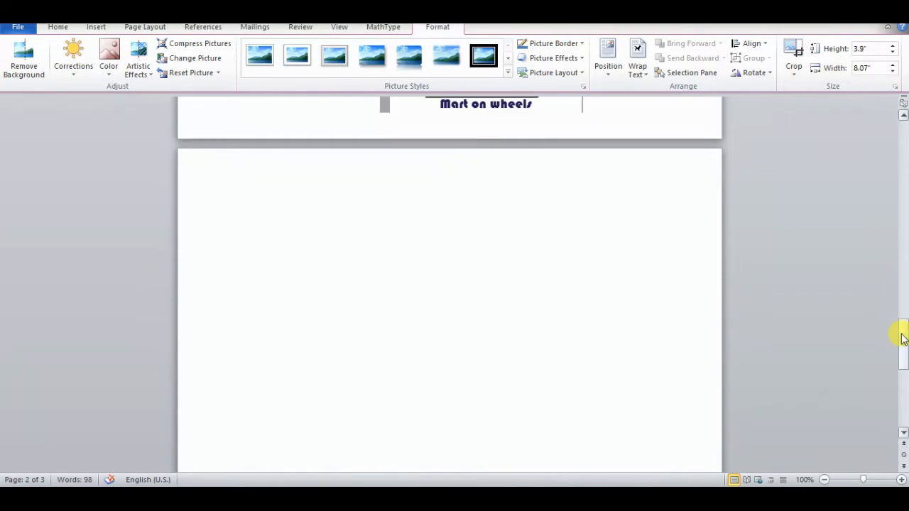
{"action": "left_click_drag", "start_coordinate": [903, 340], "coordinate": [898, 260]}
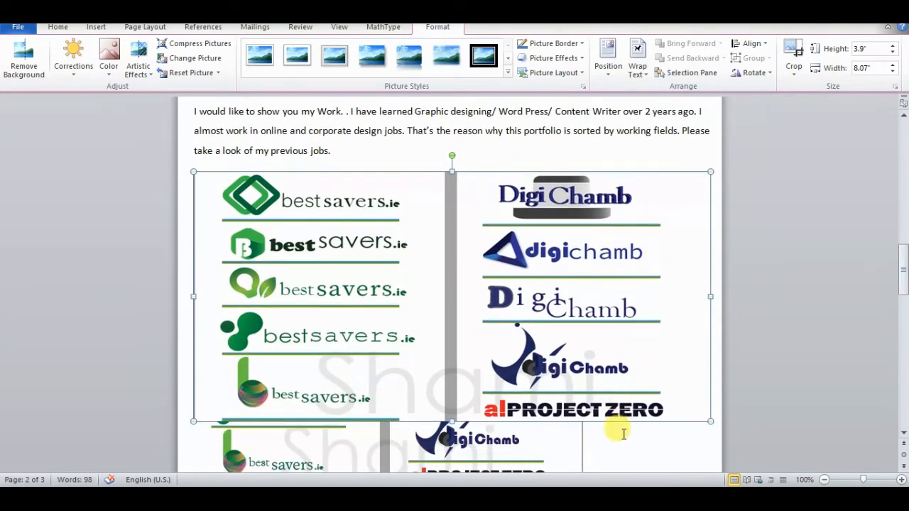
{"action": "left_click", "coordinate": [604, 426]}
Step: Stretch the picture with the "Mart on wheels" logo taller and place the cursor on the line below it
{"action": "scroll", "coordinate": [607, 426], "scroll_direction": "down", "scroll_amount": 5}
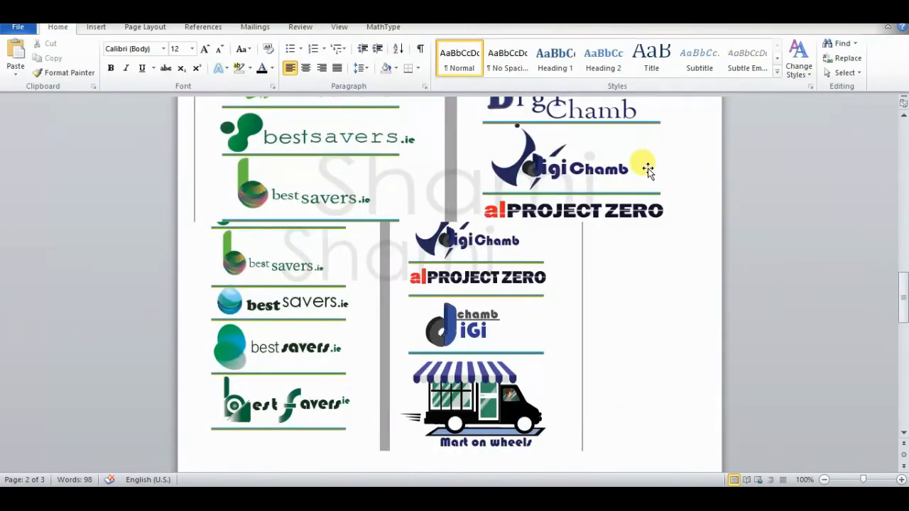
{"action": "left_click", "coordinate": [648, 169]}
{"action": "left_click", "coordinate": [715, 215]}
{"action": "scroll", "coordinate": [716, 215], "scroll_direction": "up", "scroll_amount": 3}
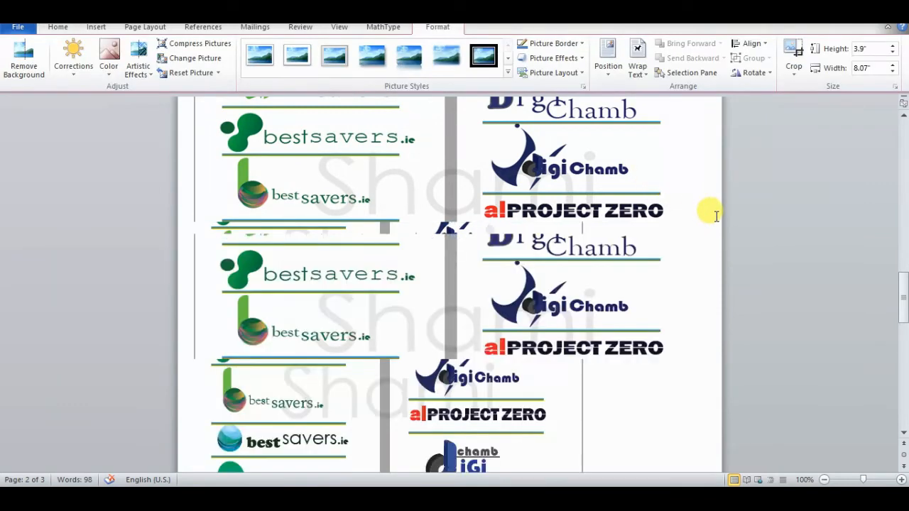
{"action": "scroll", "coordinate": [424, 241], "scroll_direction": "down", "scroll_amount": 10}
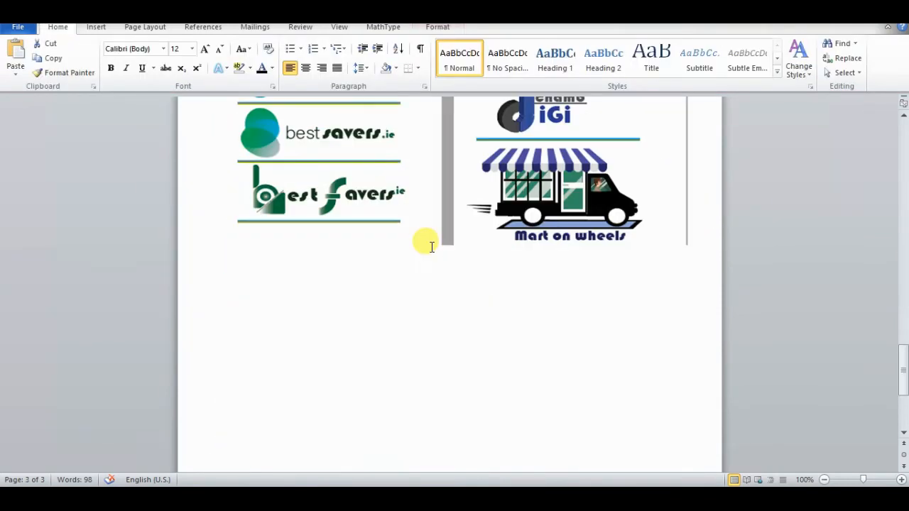
{"action": "left_click", "coordinate": [386, 178]}
{"action": "left_click_drag", "start_coordinate": [449, 242], "coordinate": [451, 270]}
{"action": "left_click", "coordinate": [697, 279]}
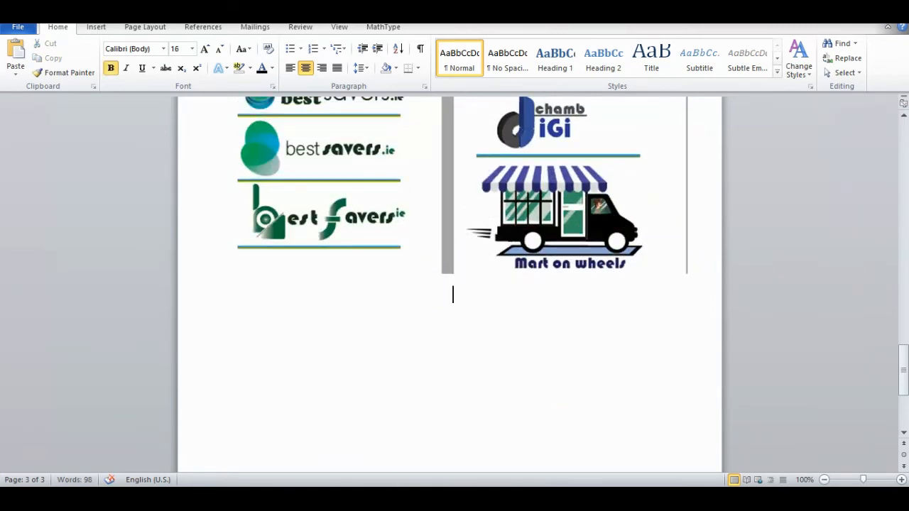
Step: Switch to the assignment PDF, highlight the "URL (if any)" requirement, and return to the Word document
{"action": "left_click", "coordinate": [474, 498]}
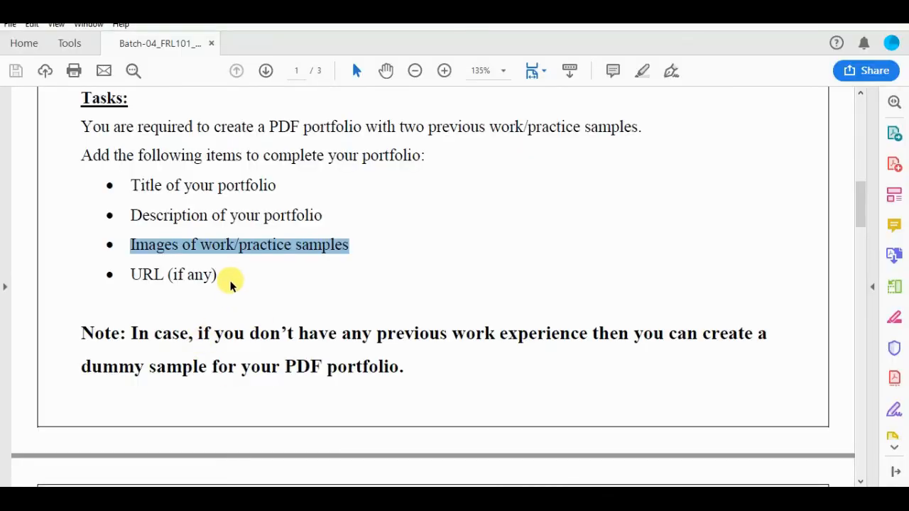
{"action": "left_click_drag", "start_coordinate": [226, 277], "coordinate": [132, 275]}
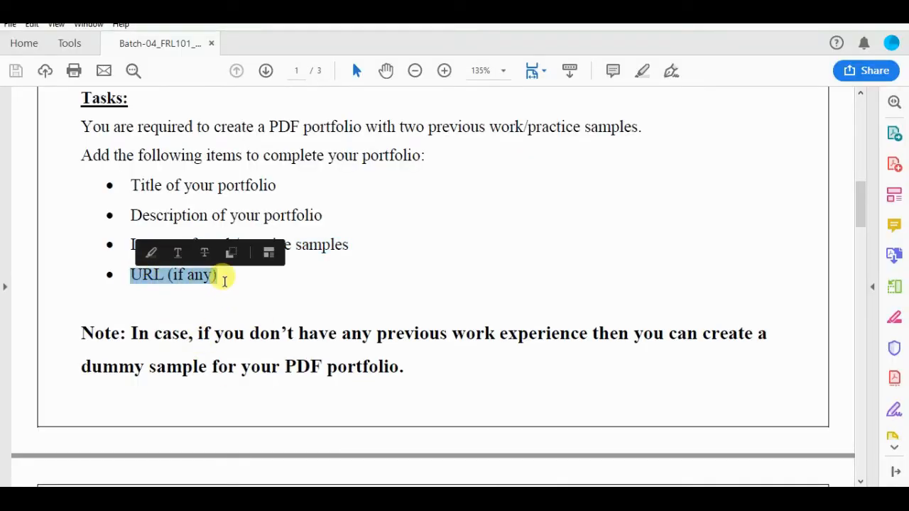
{"action": "left_click", "coordinate": [306, 278]}
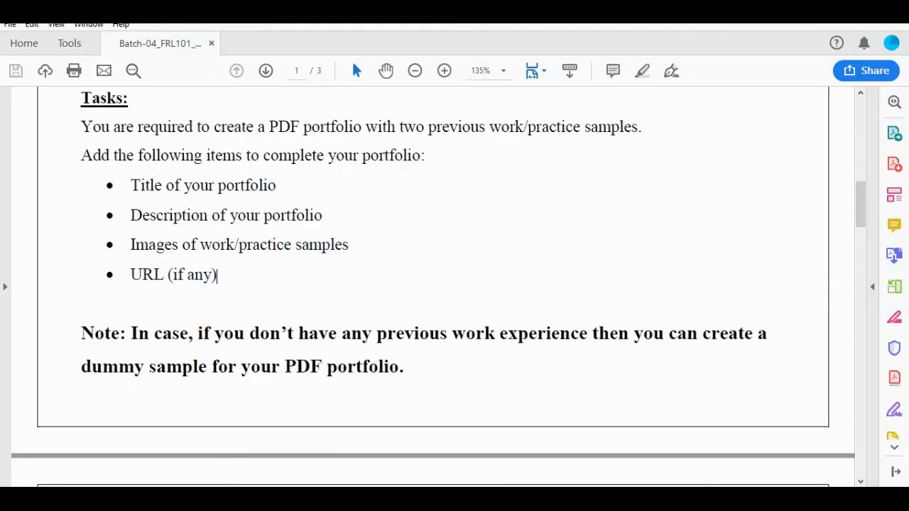
{"action": "left_click", "coordinate": [440, 499]}
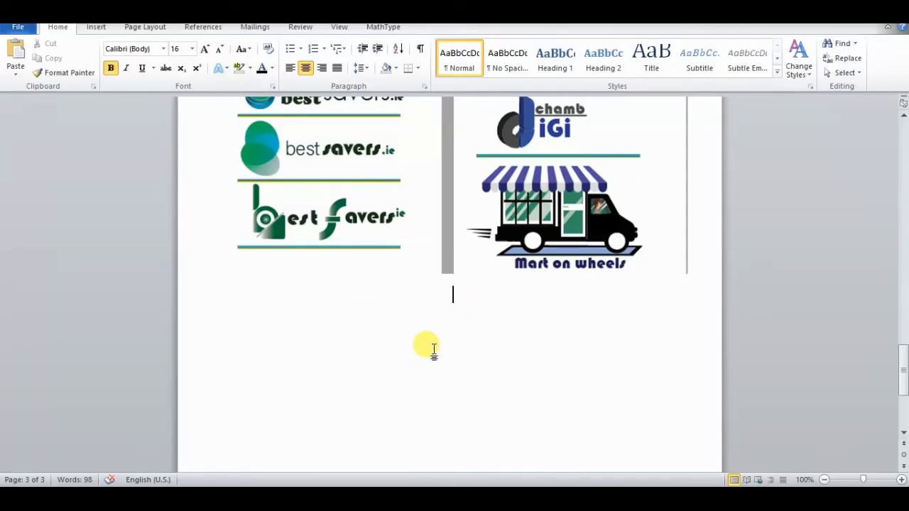
Step: Write a left-aligned "Reference Links:" heading below the pictures, correcting the misspelled word to "Reference"
{"action": "left_click", "coordinate": [290, 67]}
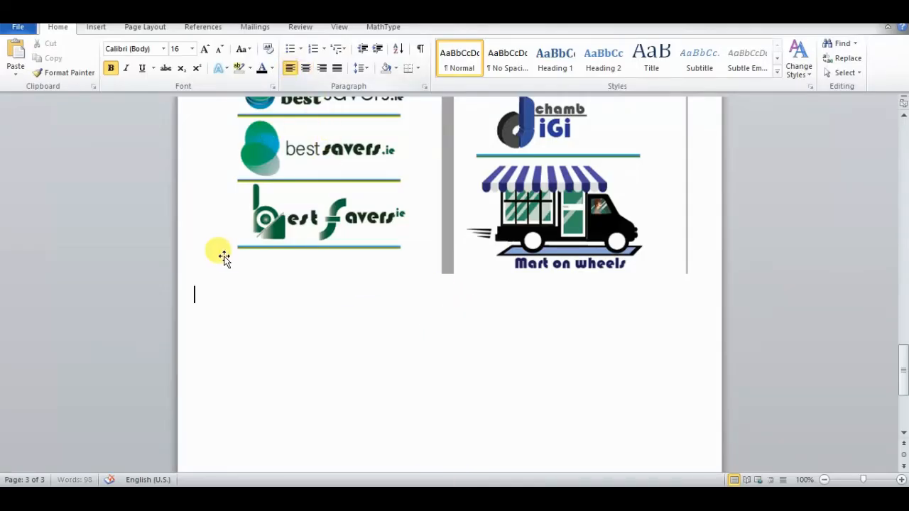
{"action": "type", "text": "Refrence"}
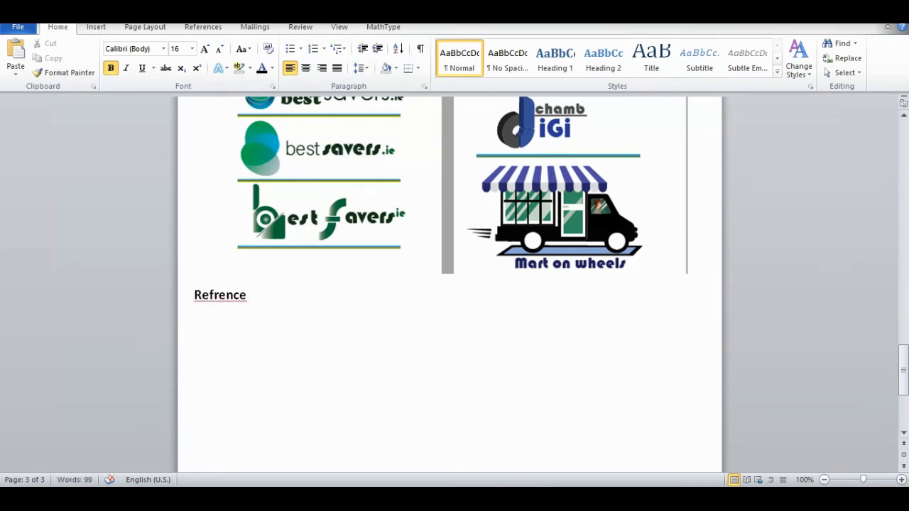
{"action": "right_click", "coordinate": [228, 297]}
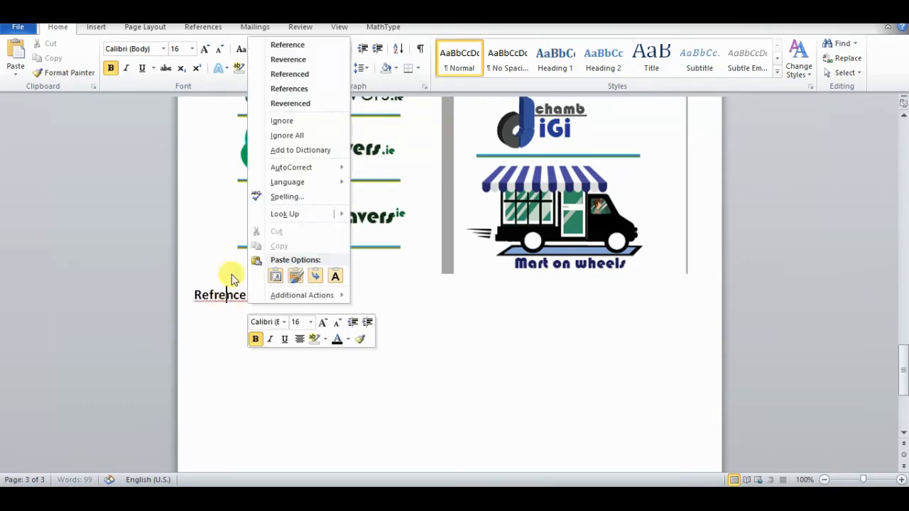
{"action": "left_click", "coordinate": [284, 44]}
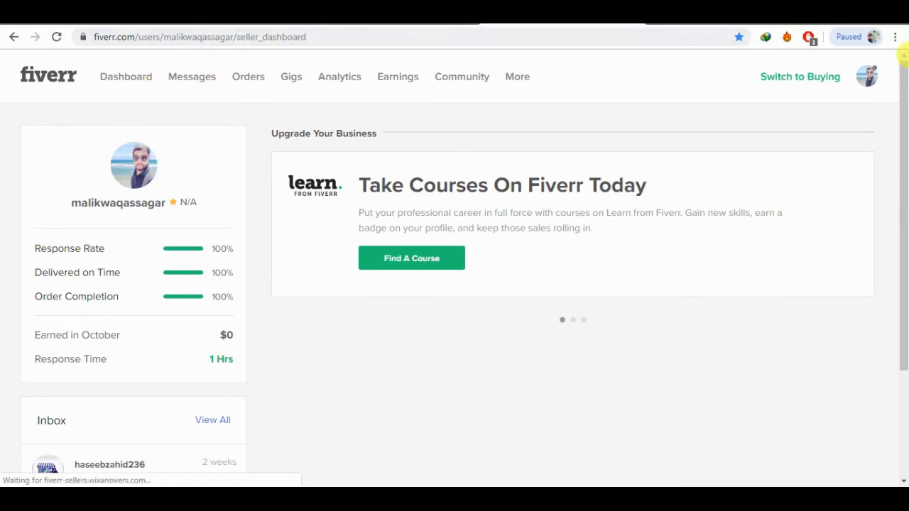
Step: In the browser, open the seller's own Fiverr profile page and copy its URL
{"action": "left_click", "coordinate": [866, 77]}
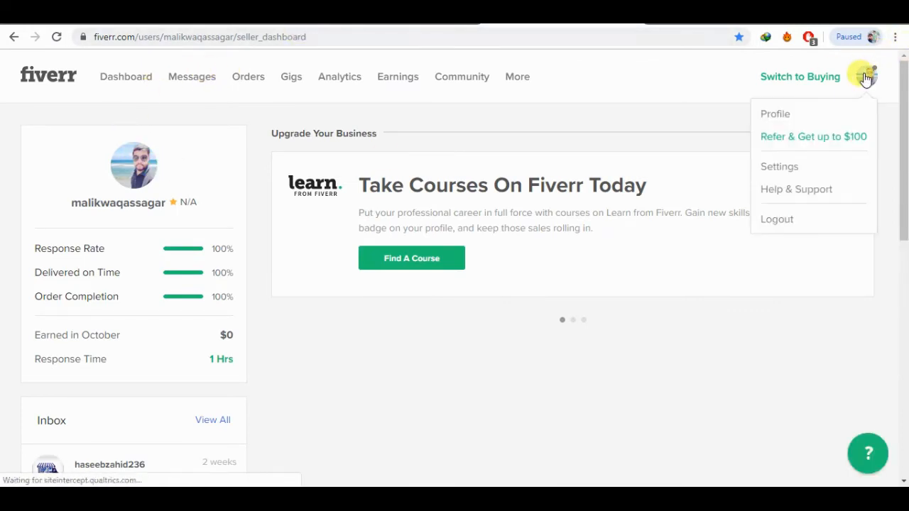
{"action": "left_click", "coordinate": [771, 117]}
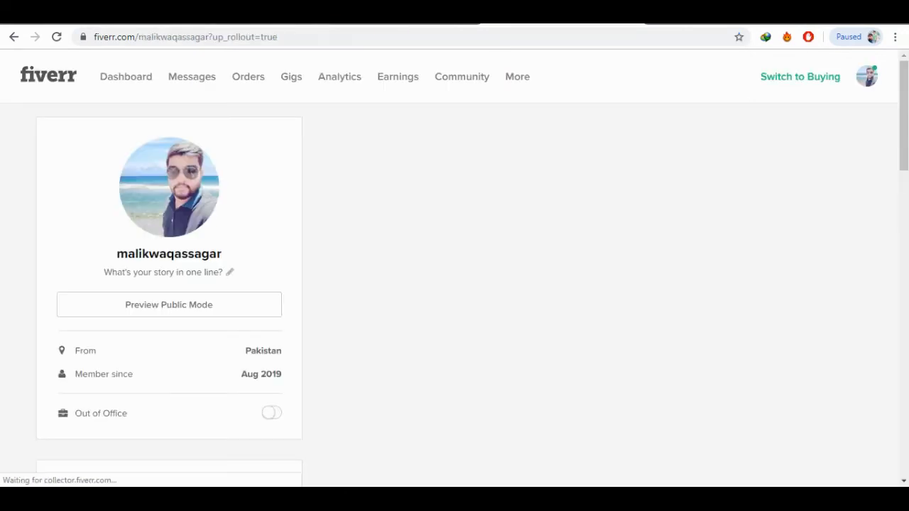
{"action": "left_click", "coordinate": [310, 37]}
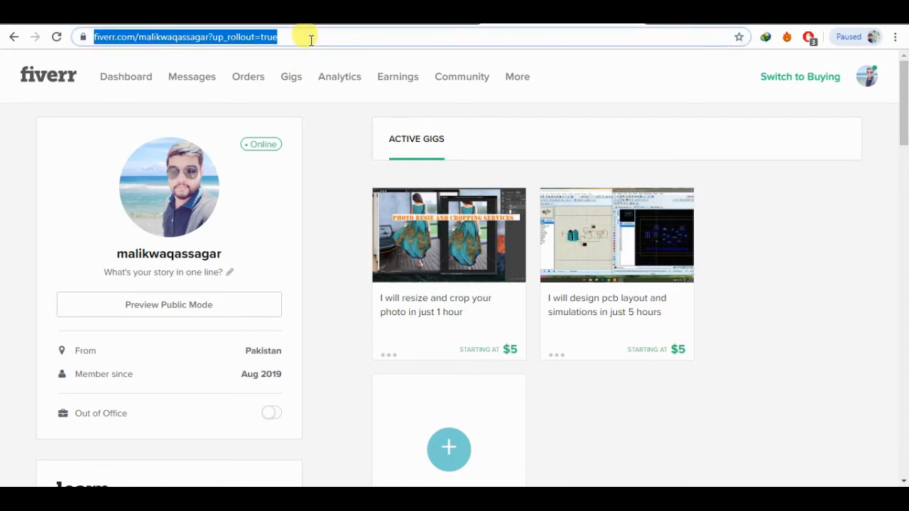
{"action": "key", "text": "ctrl+c"}
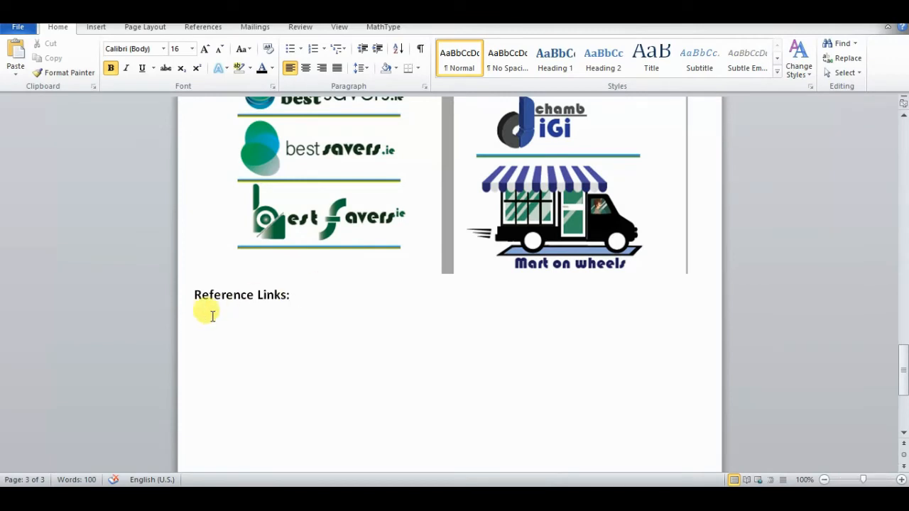
Step: Paste the copied Fiverr profile URL as plain text under the "Reference Links:" heading, with a blank line above it
{"action": "right_click", "coordinate": [199, 319]}
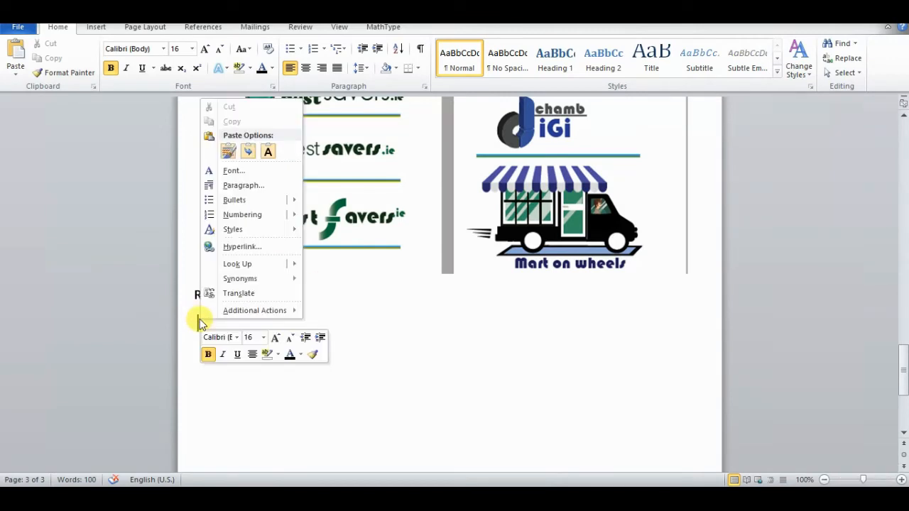
{"action": "left_click", "coordinate": [270, 154]}
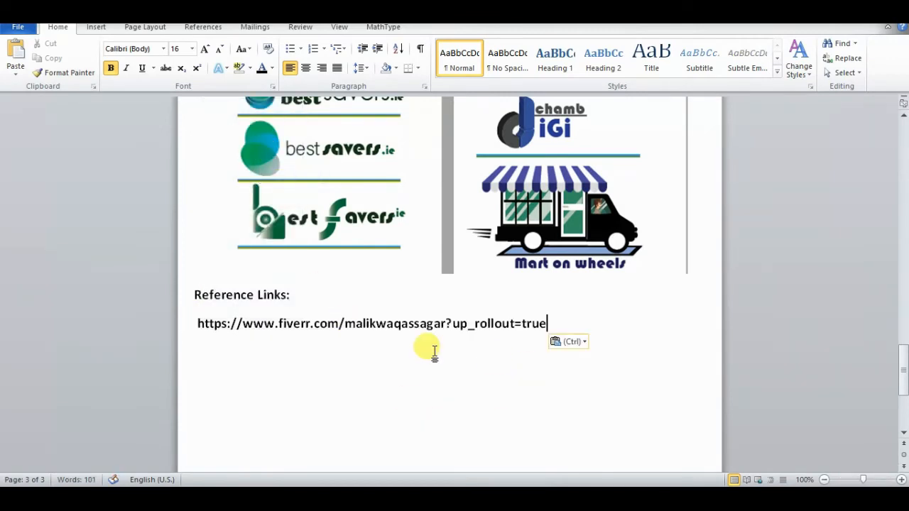
{"action": "key", "text": "Return"}
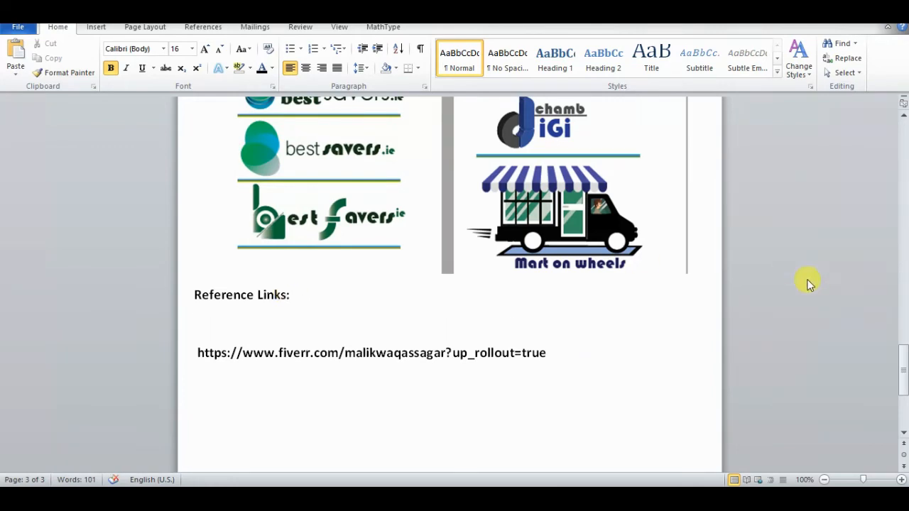
Step: Delete the "Portfolio" heading from the title page and add blank lines to push the "Graphic Design" title further down
{"action": "left_click_drag", "start_coordinate": [900, 360], "coordinate": [904, 149]}
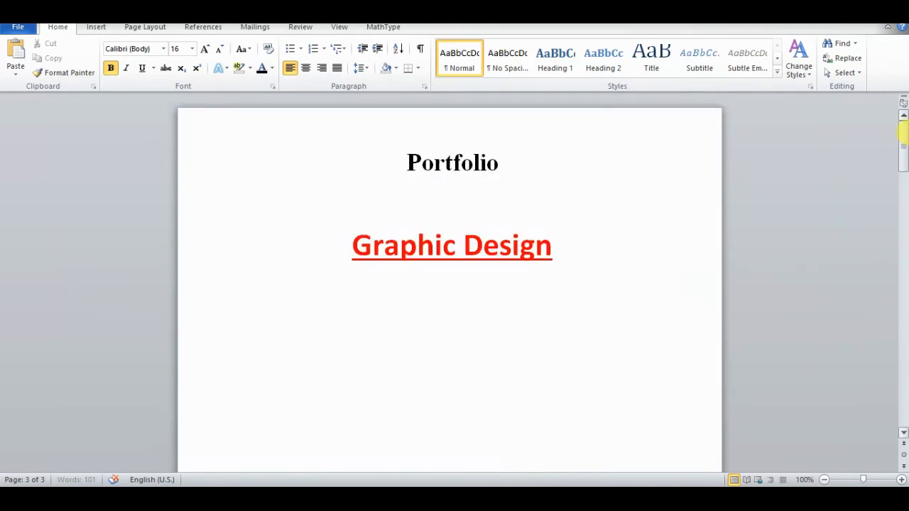
{"action": "left_click_drag", "start_coordinate": [497, 161], "coordinate": [381, 166]}
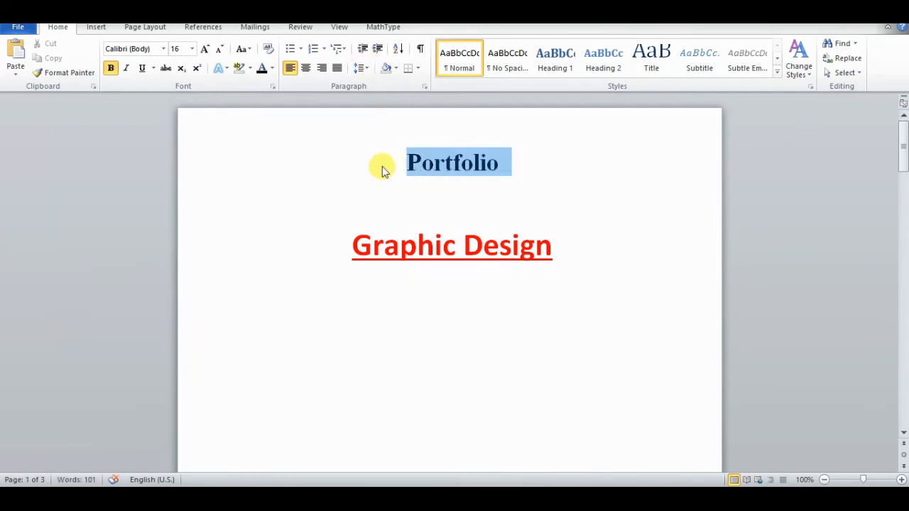
{"action": "key", "text": "BackSpace"}
{"action": "key", "text": "ctrl+l"}
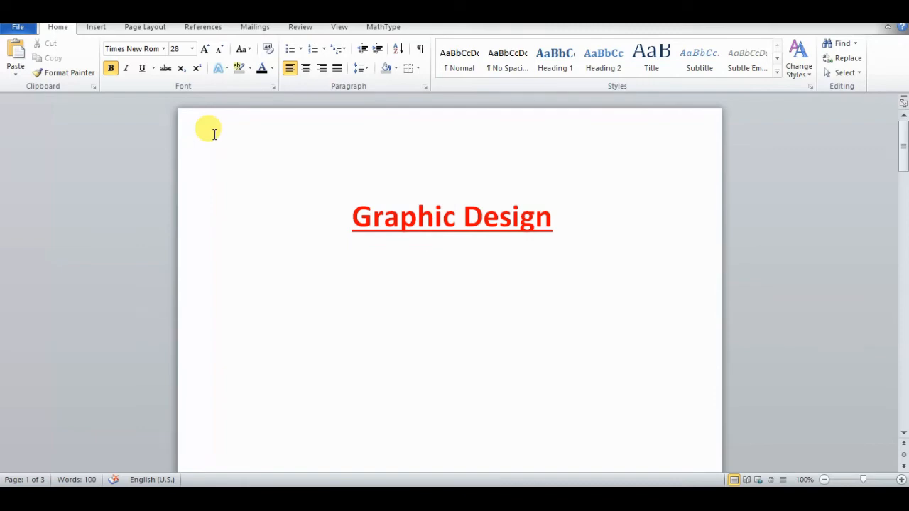
{"action": "key", "text": "Return"}
{"action": "key", "text": "Return"}
{"action": "key", "text": "Return"}
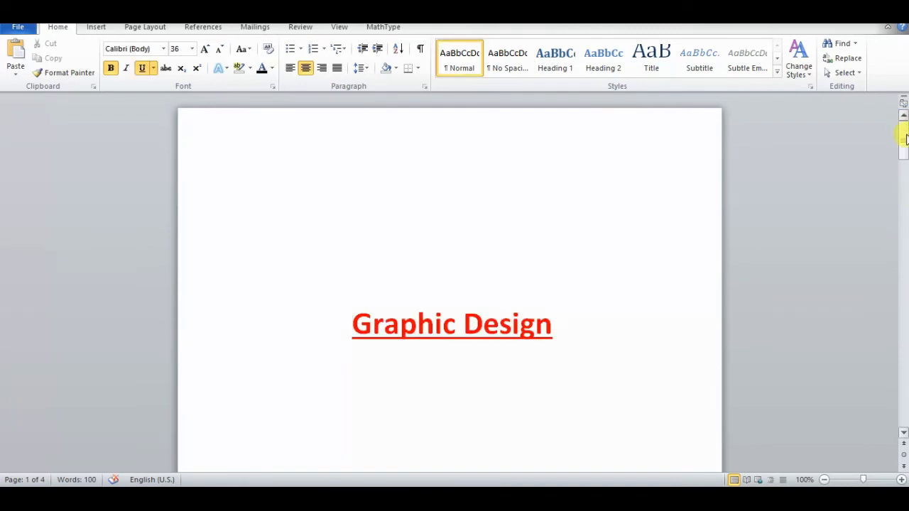
Step: Remove the surplus blank lines above the "Description:" heading so that it starts at the top of the second page
{"action": "left_click_drag", "start_coordinate": [904, 138], "coordinate": [904, 216]}
{"action": "left_click_drag", "start_coordinate": [255, 243], "coordinate": [224, 189]}
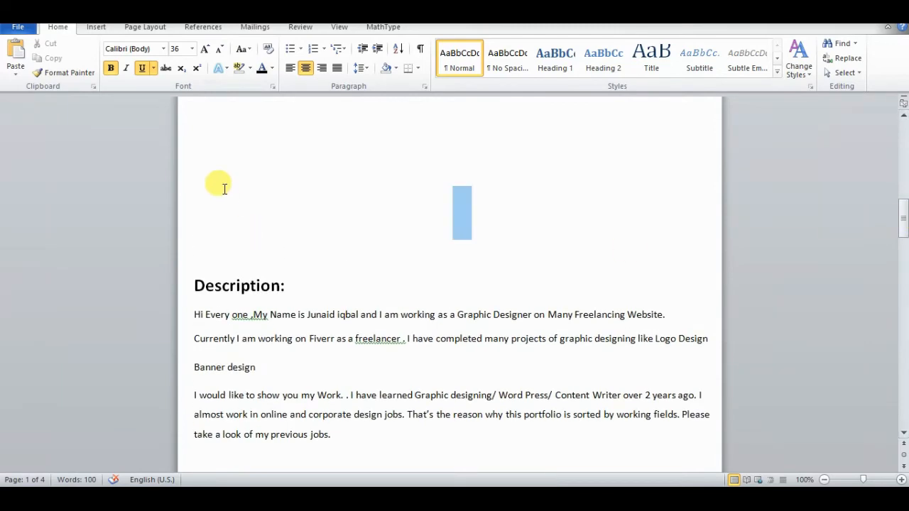
{"action": "key", "text": "Delete"}
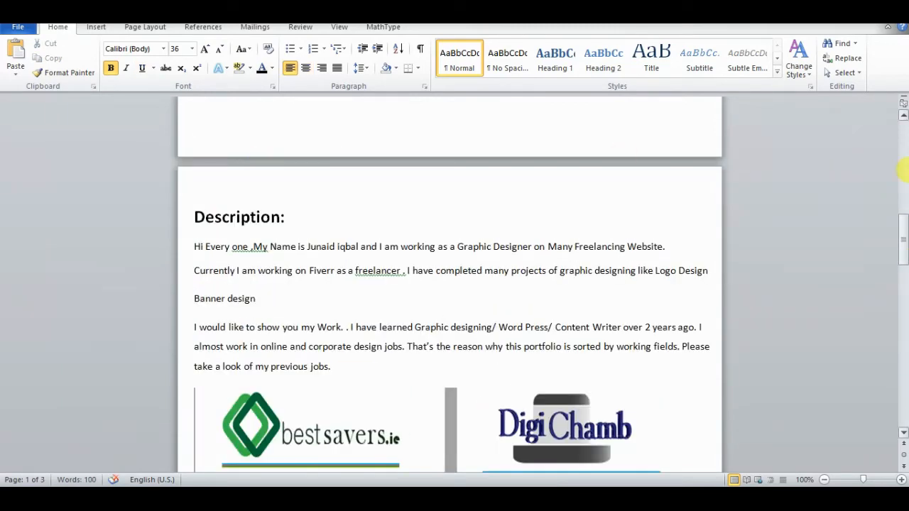
{"action": "left_click_drag", "start_coordinate": [903, 241], "coordinate": [903, 208]}
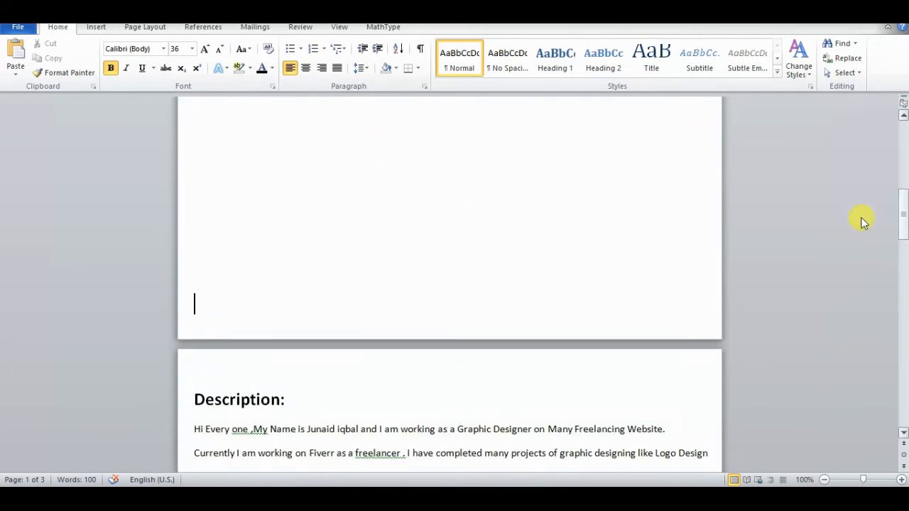
Step: Save the document to the Desktop as a Word file named "Freelancing ex.docx"
{"action": "left_click", "coordinate": [23, 30]}
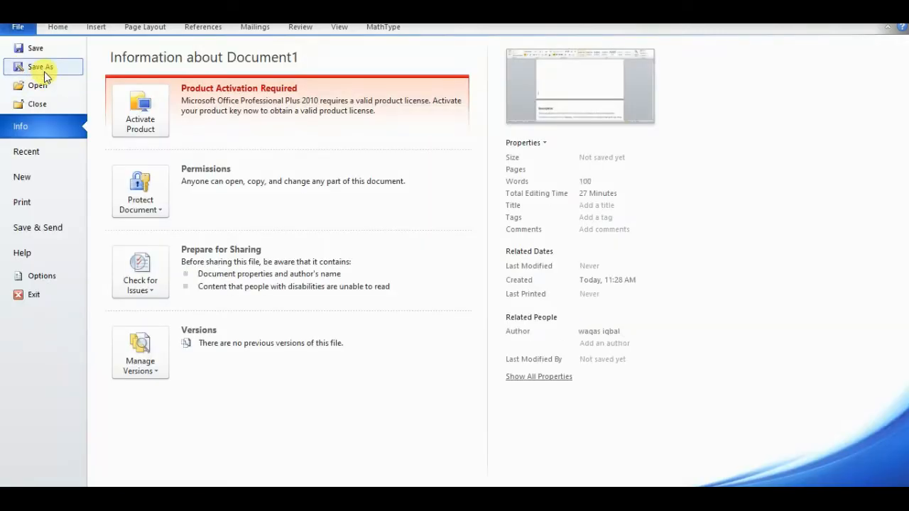
{"action": "left_click", "coordinate": [42, 68]}
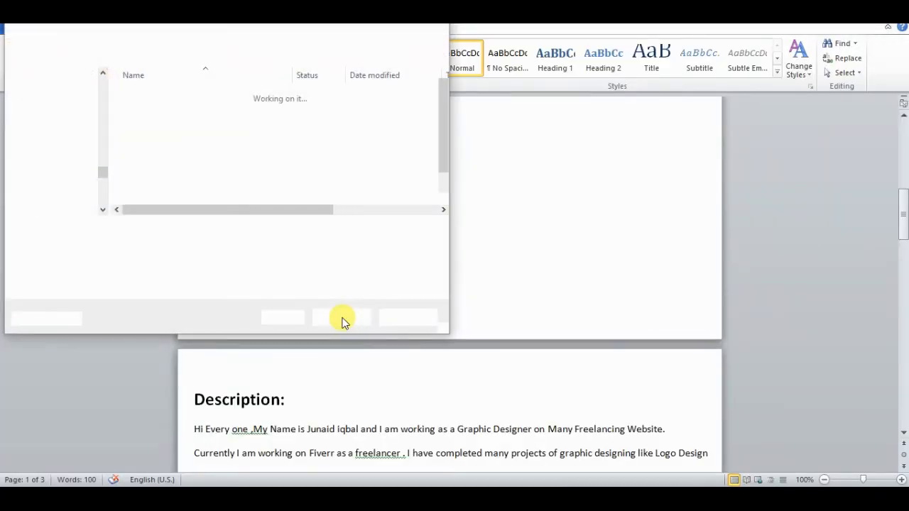
{"action": "left_click", "coordinate": [69, 107]}
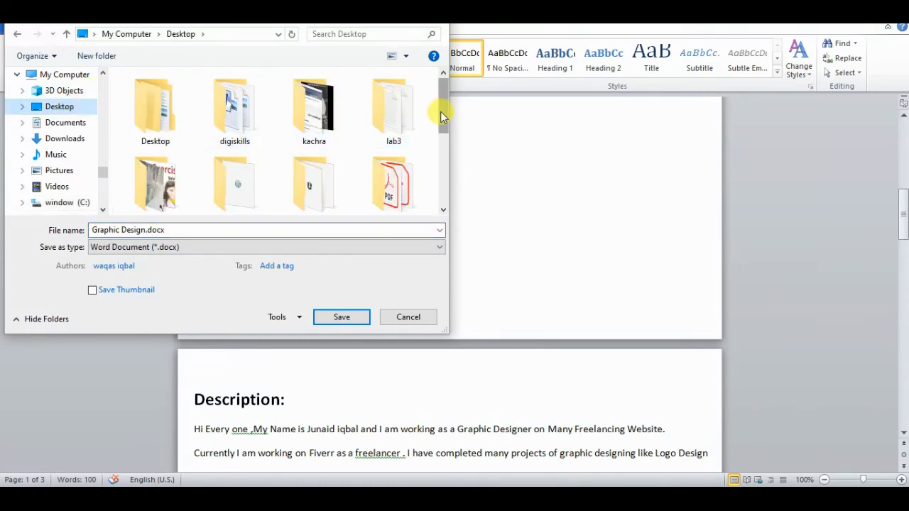
{"action": "left_click_drag", "start_coordinate": [441, 111], "coordinate": [441, 219]}
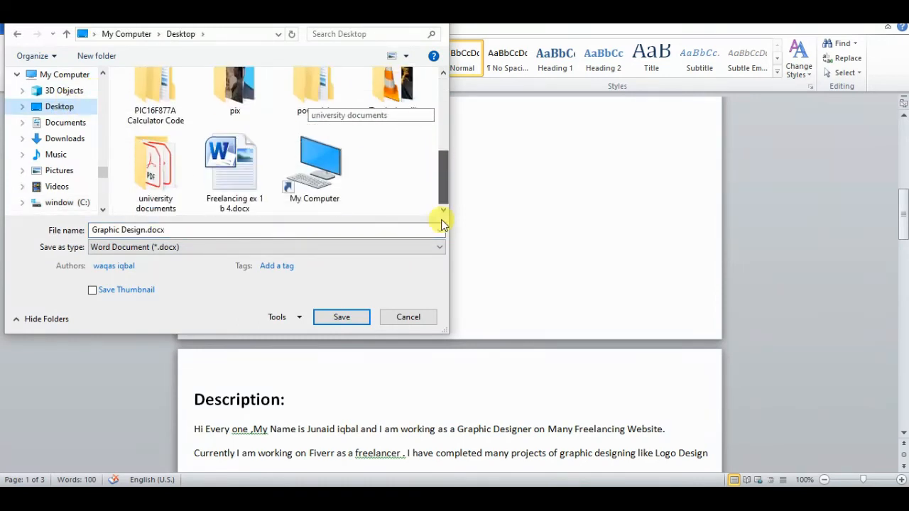
{"action": "left_click", "coordinate": [145, 230]}
{"action": "type", "text": "free"}
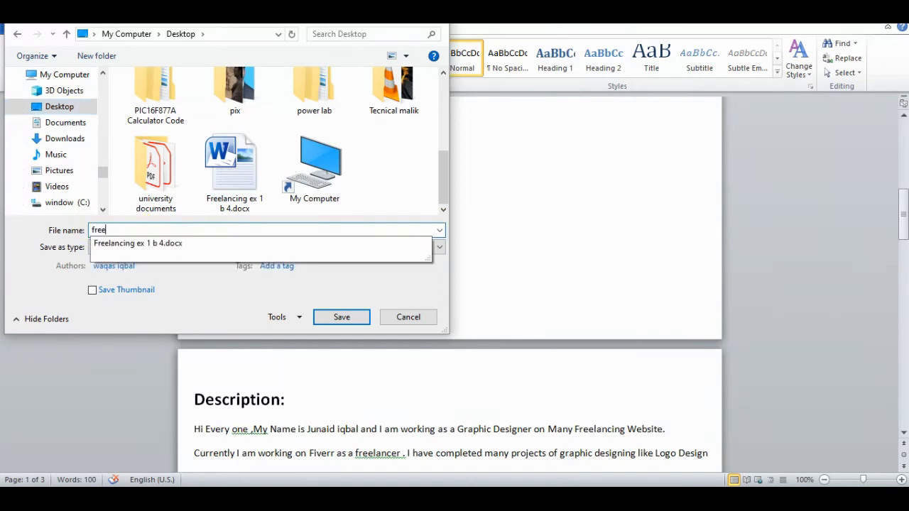
{"action": "key", "text": "Down"}
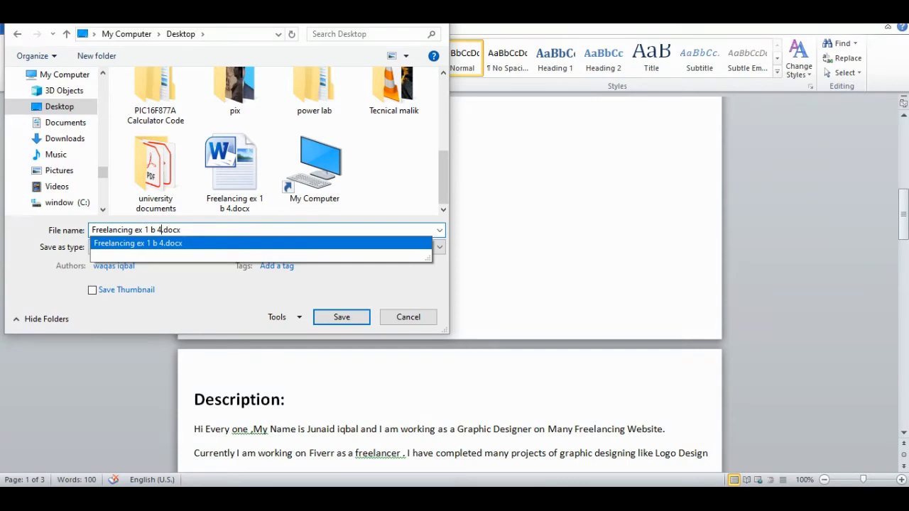
{"action": "key", "text": "BackSpace"}
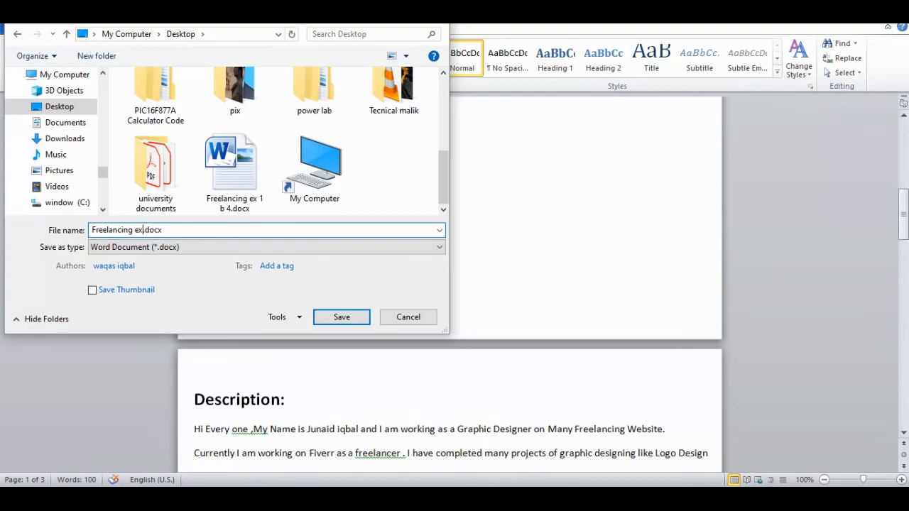
{"action": "key", "text": "Return"}
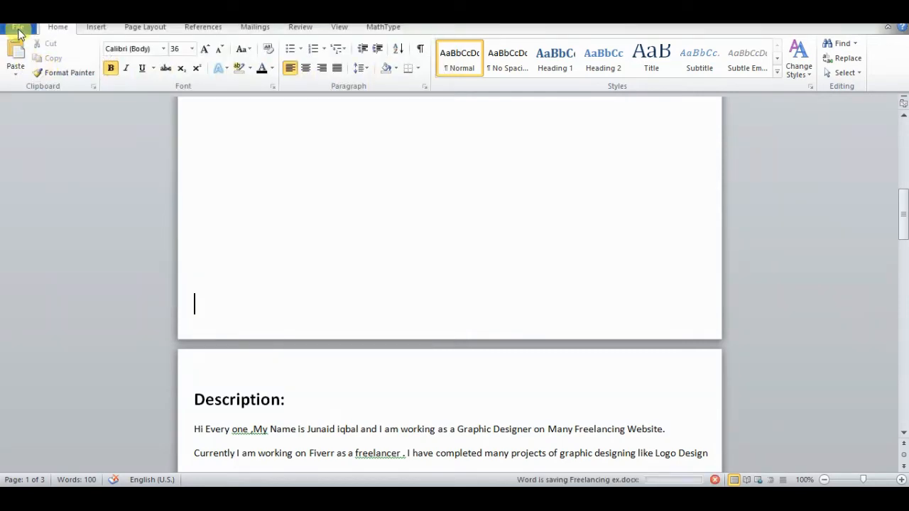
Step: Publish a PDF copy of the document to the Desktop as "Freelancing ex.pdf" with standard optimization
{"action": "left_click", "coordinate": [18, 30]}
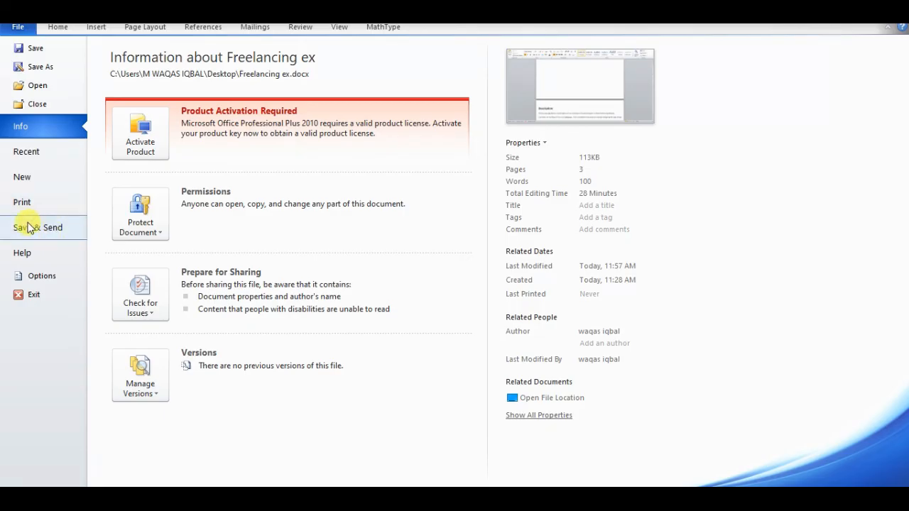
{"action": "left_click", "coordinate": [39, 227]}
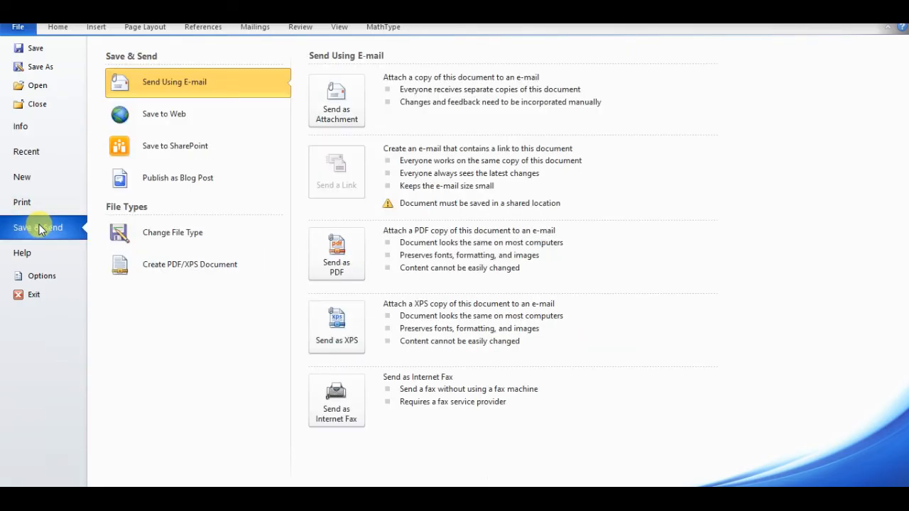
{"action": "left_click", "coordinate": [191, 269]}
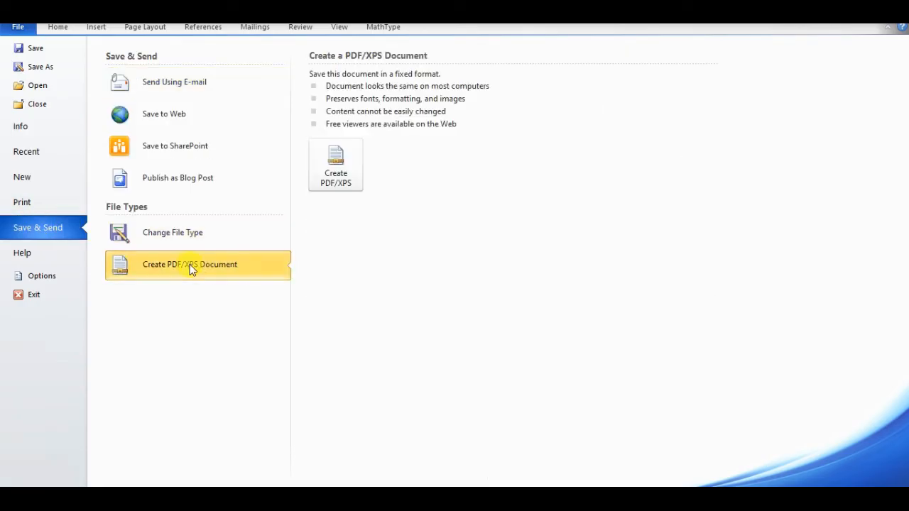
{"action": "left_click", "coordinate": [338, 177]}
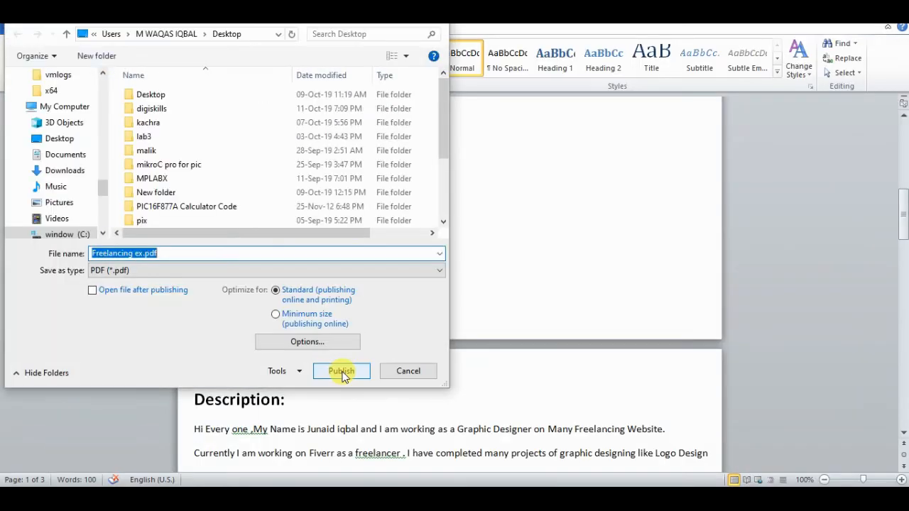
{"action": "left_click_drag", "start_coordinate": [441, 151], "coordinate": [440, 192]}
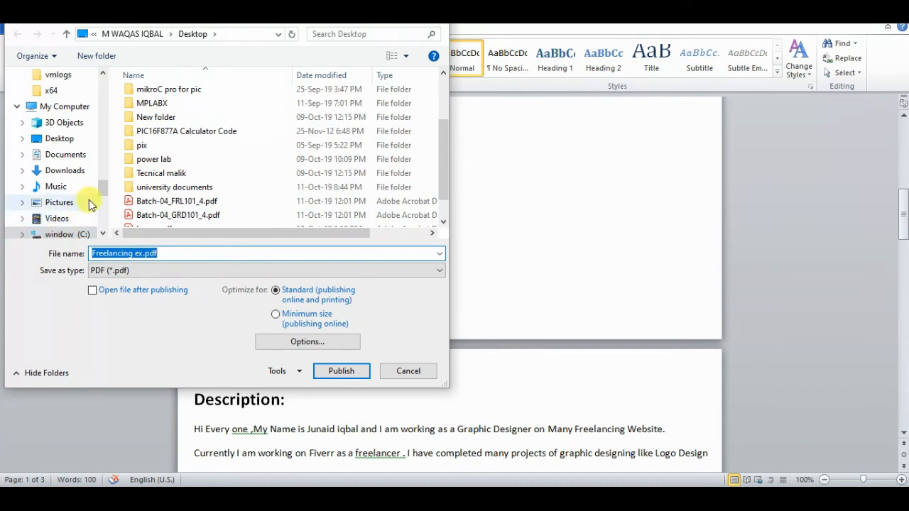
{"action": "scroll", "coordinate": [103, 192], "scroll_direction": "down", "scroll_amount": 2}
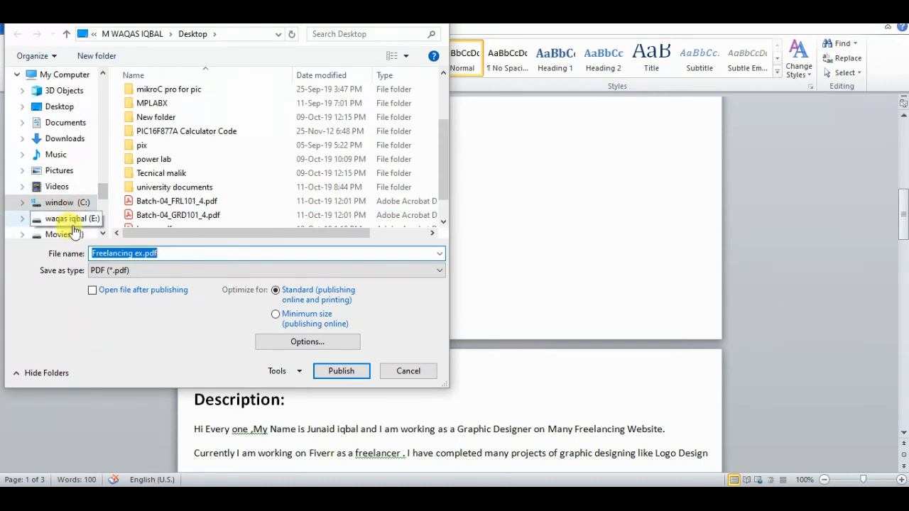
{"action": "scroll", "coordinate": [99, 186], "scroll_direction": "up", "scroll_amount": 3}
{"action": "left_click", "coordinate": [62, 188]}
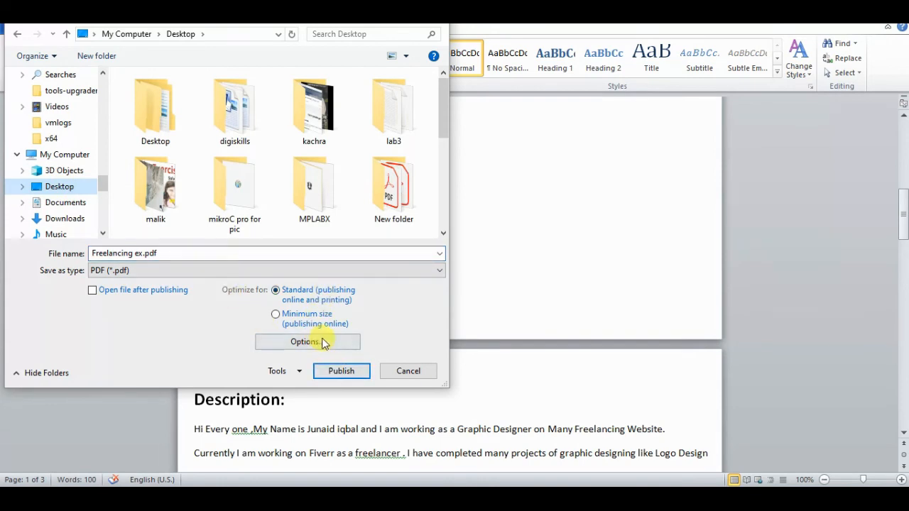
{"action": "left_click", "coordinate": [336, 372]}
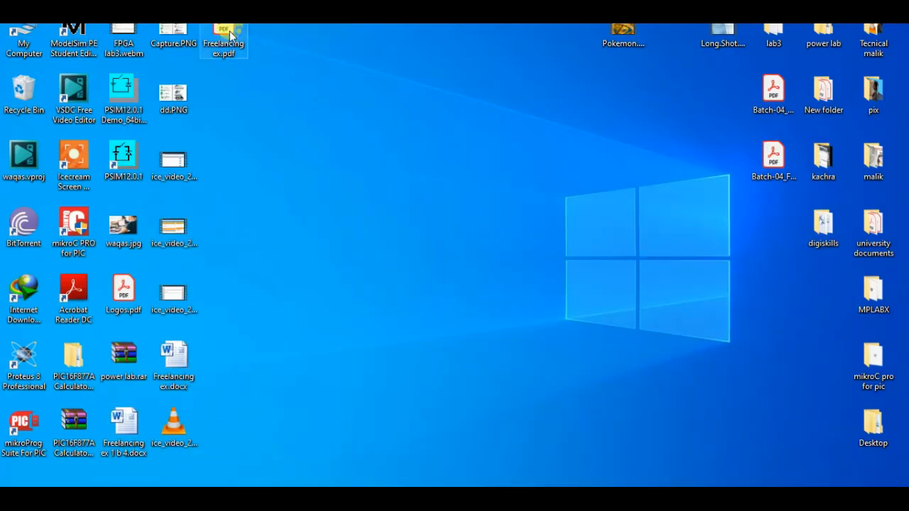
Step: Open "Freelancing ex.pdf" from the desktop in Acrobat Reader, look through its pages, and close it
{"action": "left_click", "coordinate": [258, 99]}
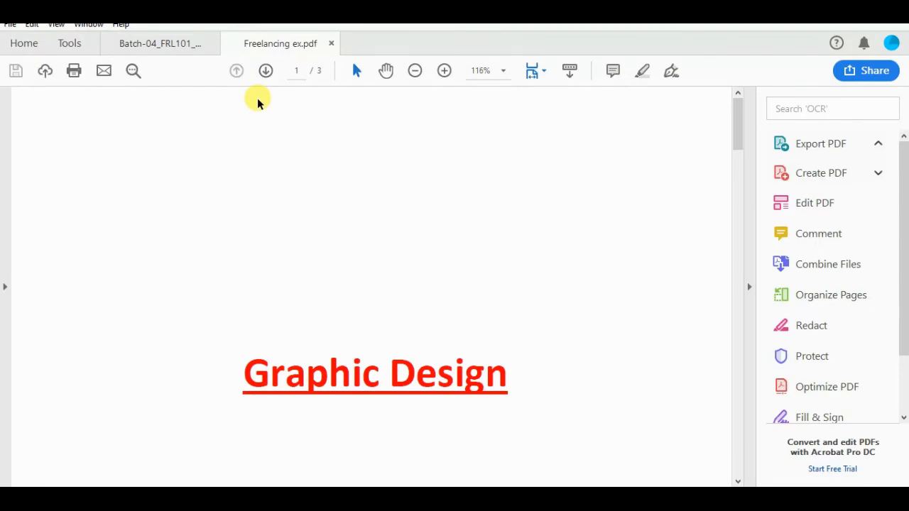
{"action": "left_click_drag", "start_coordinate": [739, 146], "coordinate": [760, 483]}
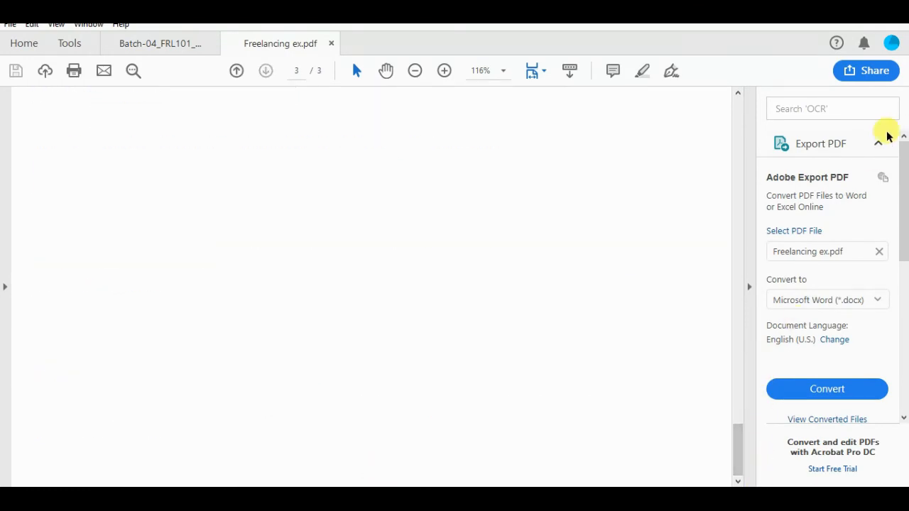
{"action": "left_click", "coordinate": [331, 44]}
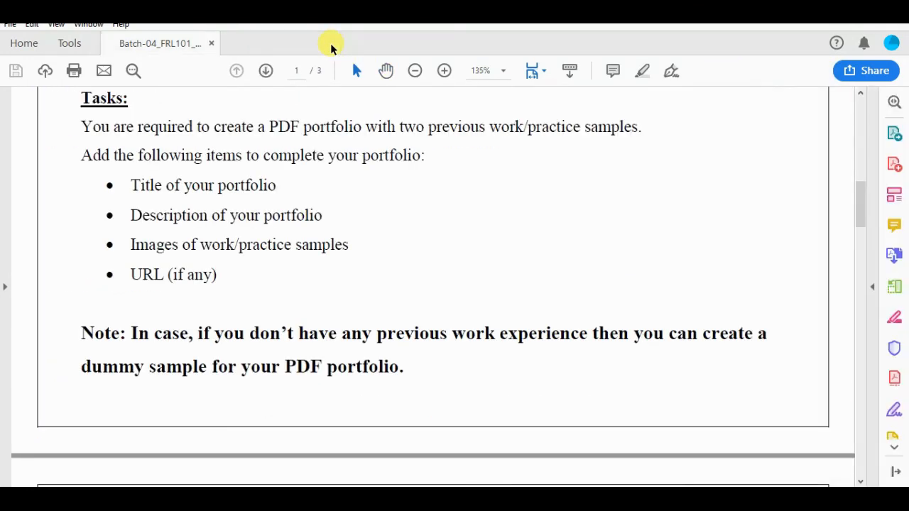
Step: In the assignment PDF, highlight instruction 4 on the last page about uploading the solution in .doc or .docx format
{"action": "left_click_drag", "start_coordinate": [859, 227], "coordinate": [869, 459]}
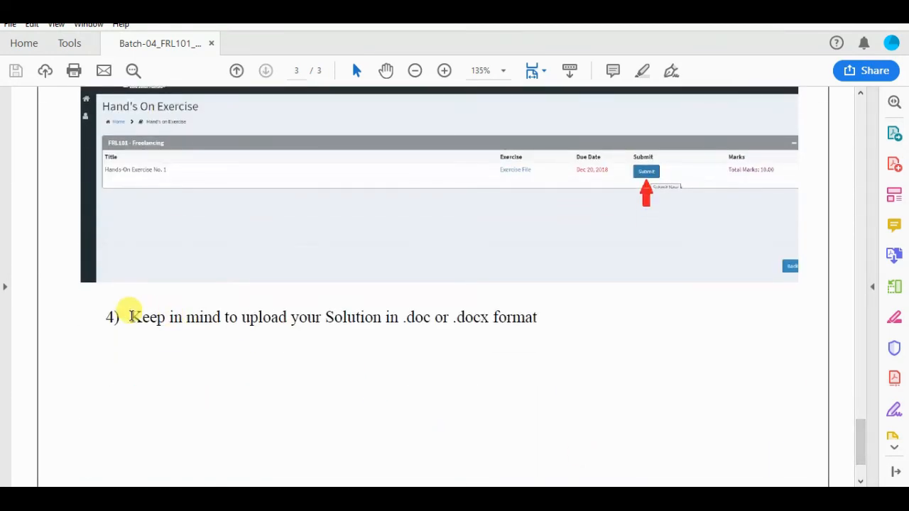
{"action": "left_click_drag", "start_coordinate": [135, 313], "coordinate": [544, 315]}
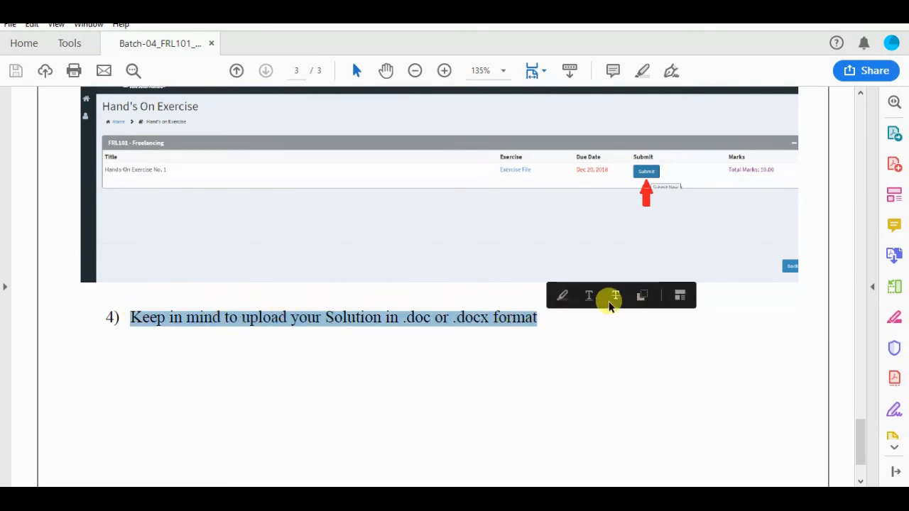
{"action": "left_click", "coordinate": [561, 297]}
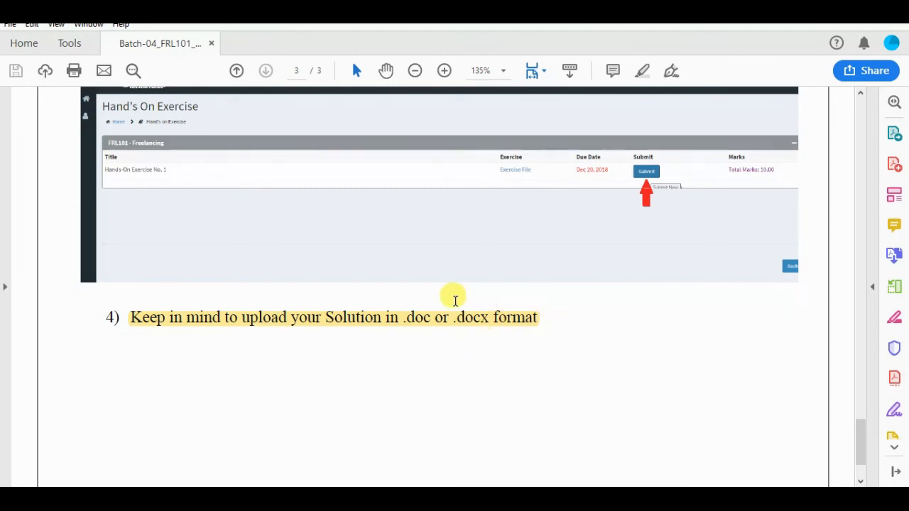
Step: Switch to the DigiSkills assignment list in the browser and open the exercise file of Freelancing Hands-On Exercise No. 4
{"action": "left_click", "coordinate": [833, 9]}
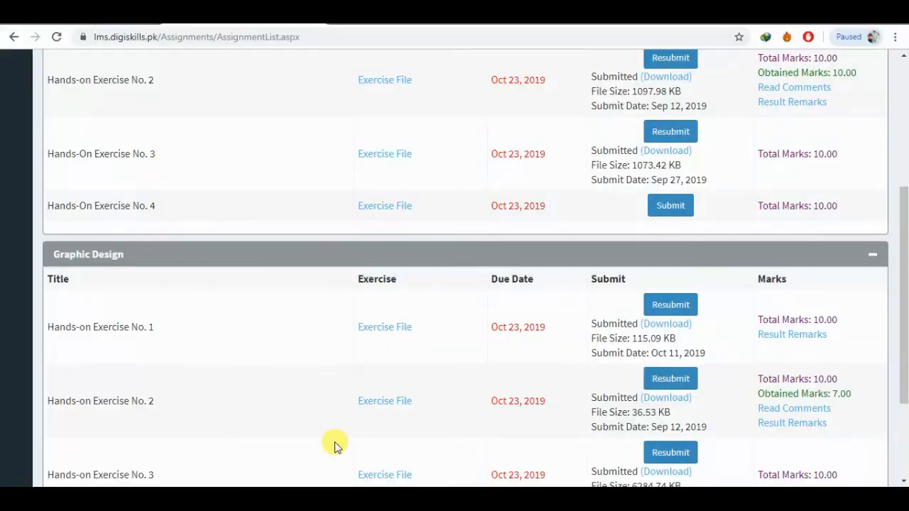
{"action": "left_click_drag", "start_coordinate": [904, 247], "coordinate": [899, 187]}
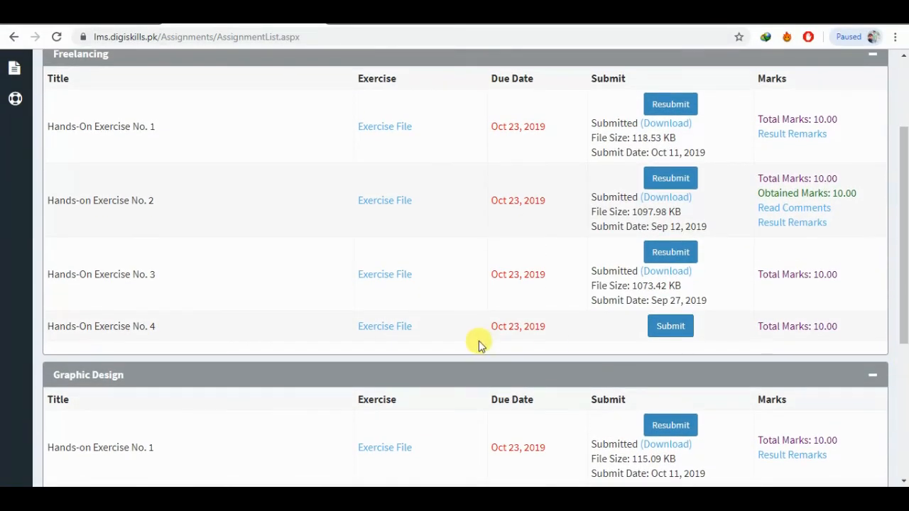
{"action": "left_click", "coordinate": [399, 334]}
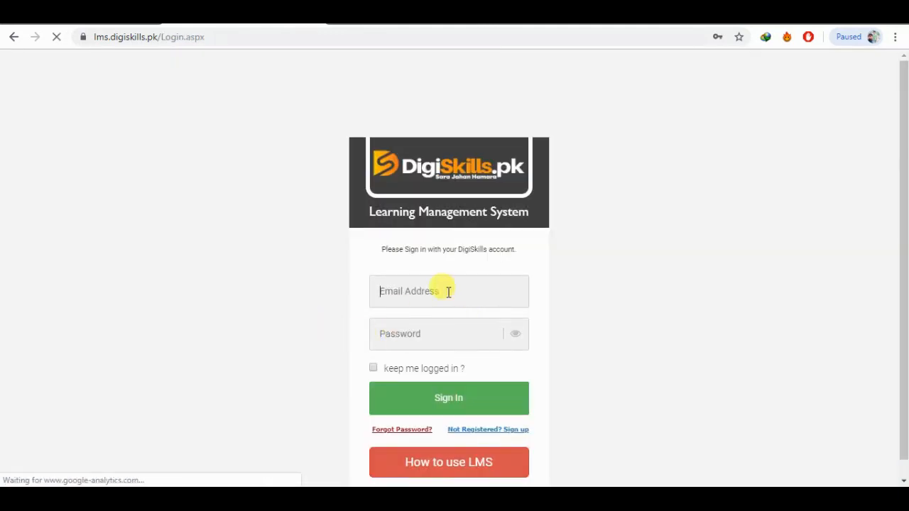
Step: Sign in to the DigiSkills LMS by filling in the first saved account's e-mail address and password
{"action": "left_click", "coordinate": [443, 290]}
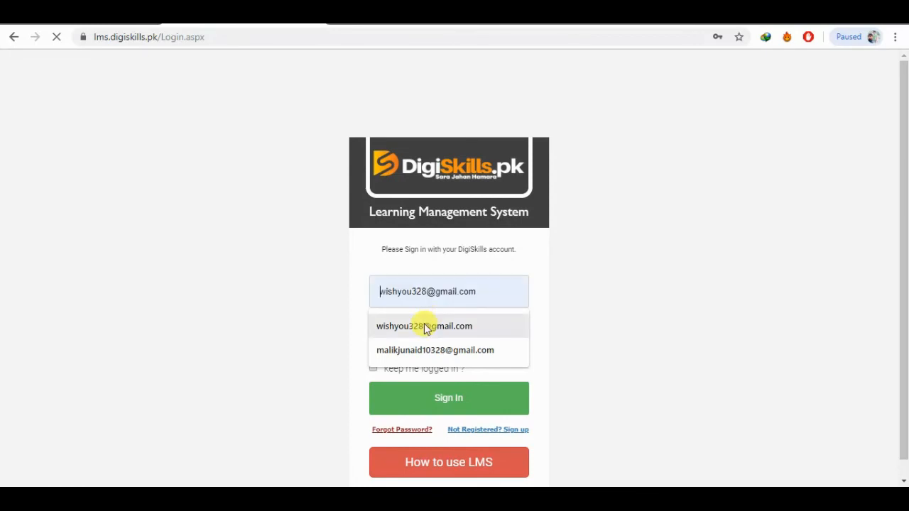
{"action": "left_click", "coordinate": [420, 324]}
{"action": "left_click", "coordinate": [419, 331]}
{"action": "left_click", "coordinate": [436, 193]}
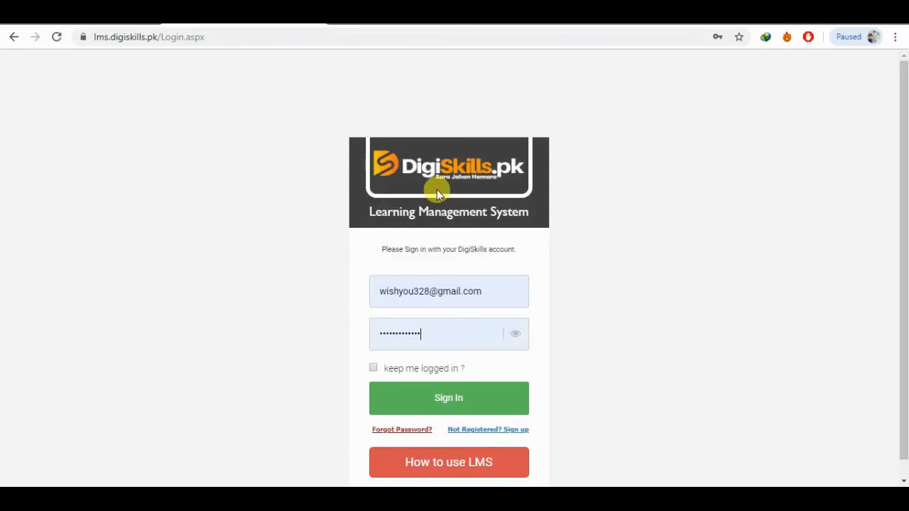
{"action": "left_click", "coordinate": [431, 395]}
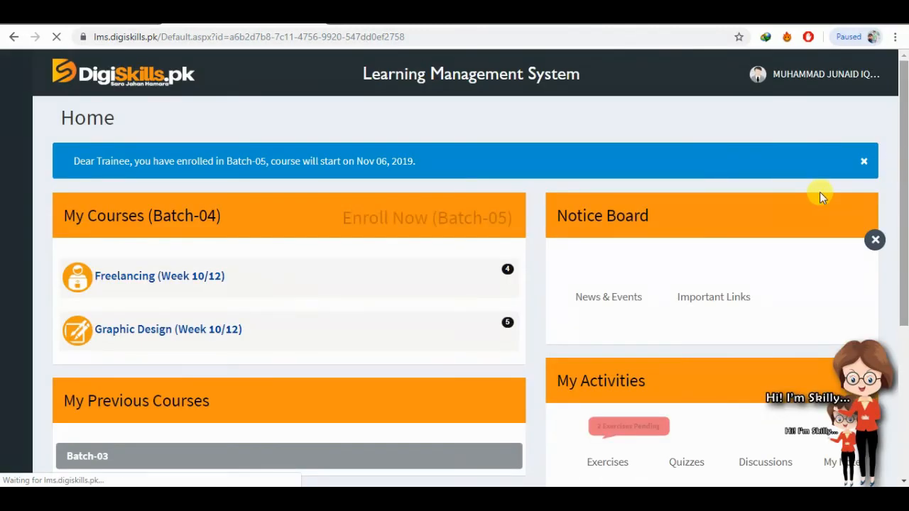
Step: Open the Hands-On Exercise list from My Activities, request the exercise file of Freelancing exercise No. 4, and cancel its download
{"action": "left_click_drag", "start_coordinate": [900, 121], "coordinate": [903, 174]}
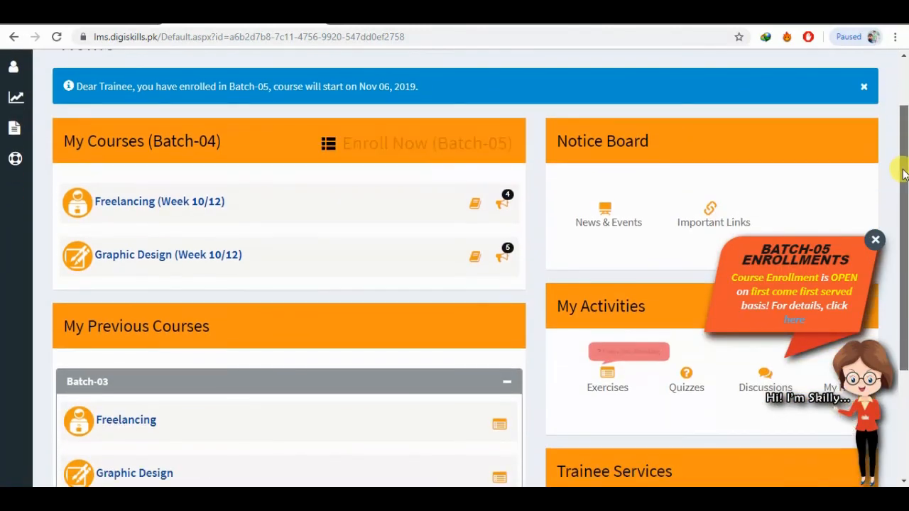
{"action": "left_click", "coordinate": [604, 386]}
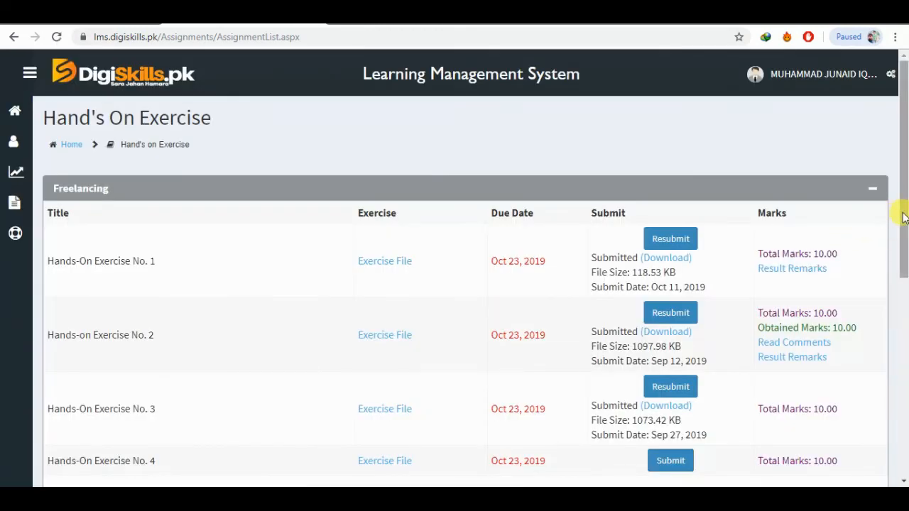
{"action": "left_click", "coordinate": [390, 462]}
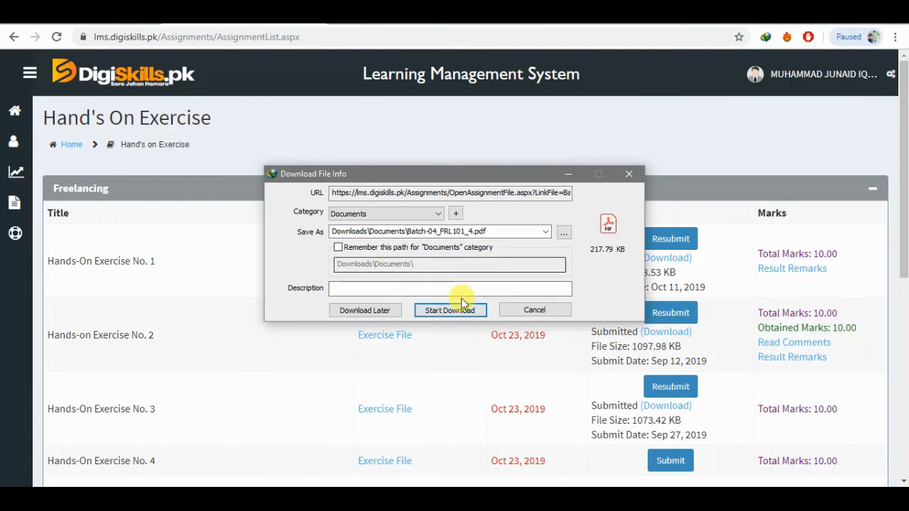
{"action": "left_click", "coordinate": [537, 311]}
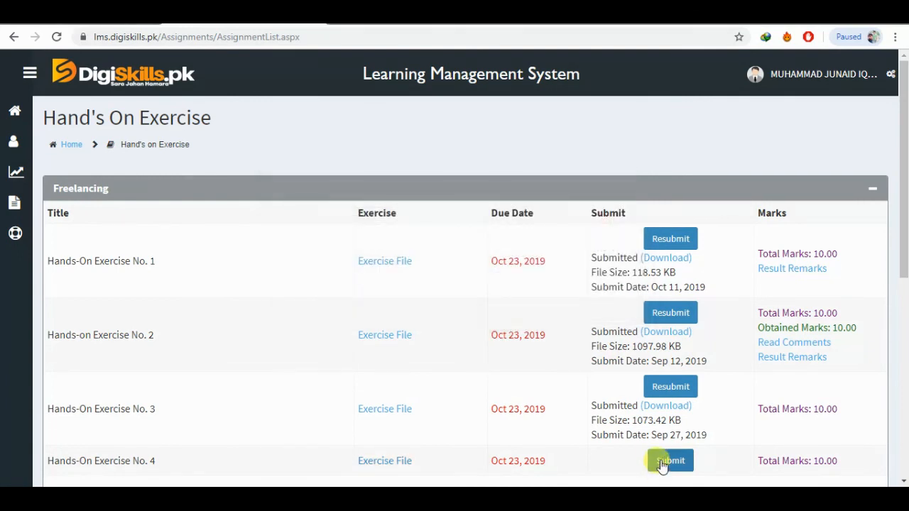
Step: Open the submission page for Freelancing Hands-On Exercise No. 4 and choose "Freelancing ex.docx" from the Desktop as the file
{"action": "left_click", "coordinate": [668, 461]}
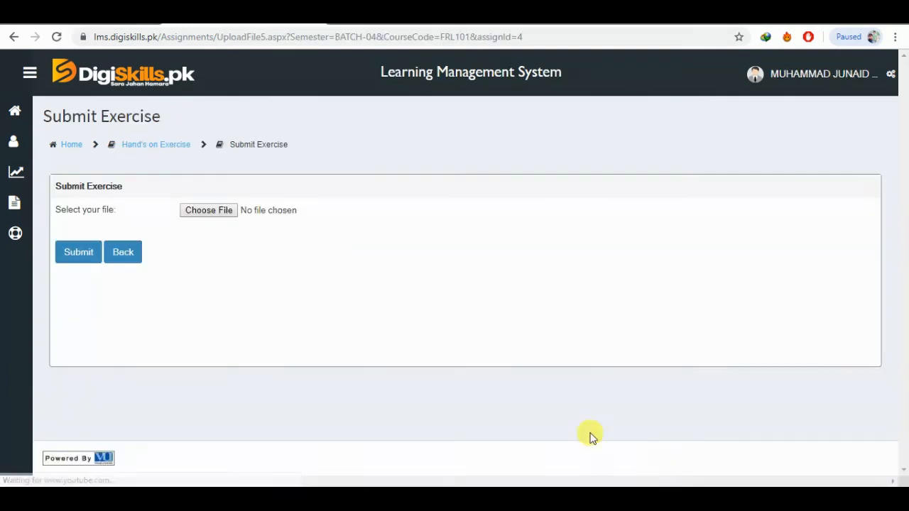
{"action": "left_click", "coordinate": [209, 212]}
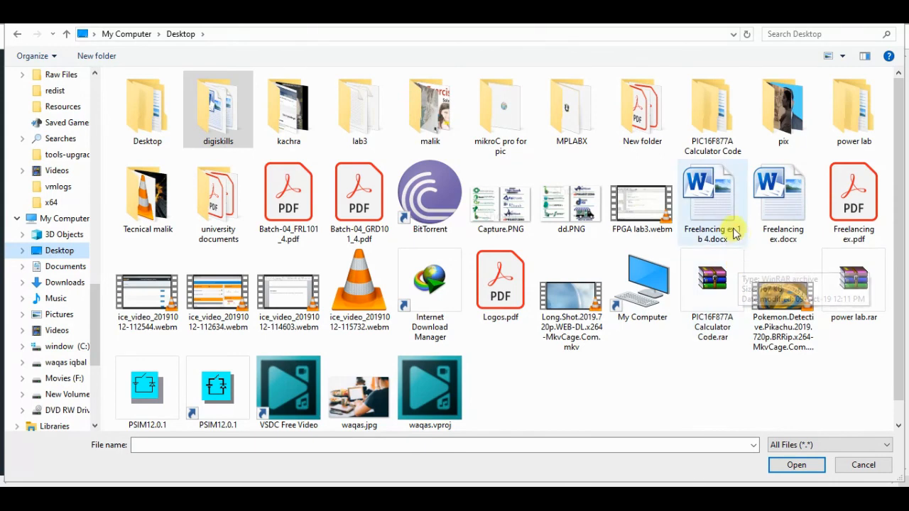
{"action": "double_click", "coordinate": [794, 238]}
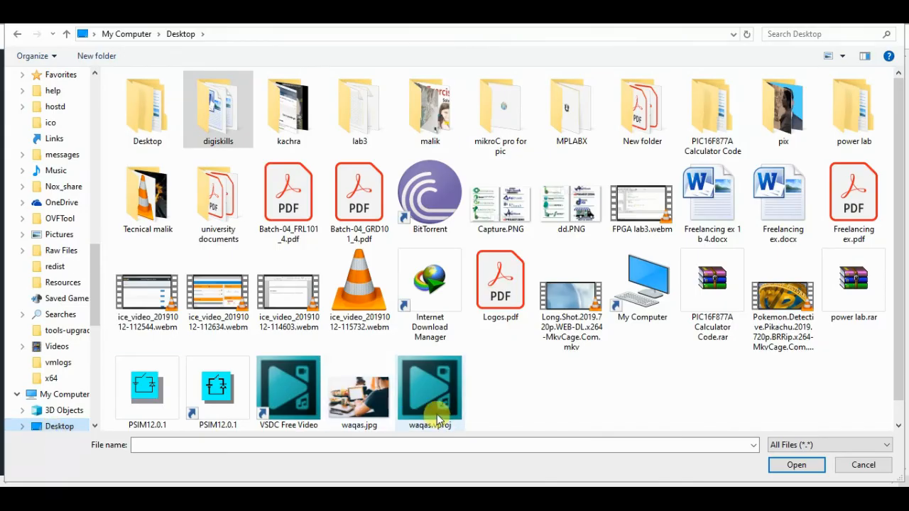
{"action": "double_click", "coordinate": [767, 234]}
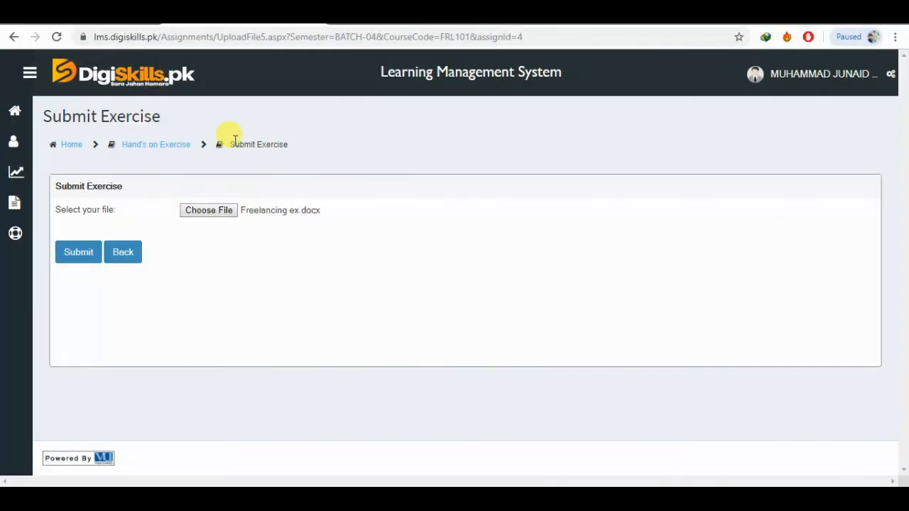